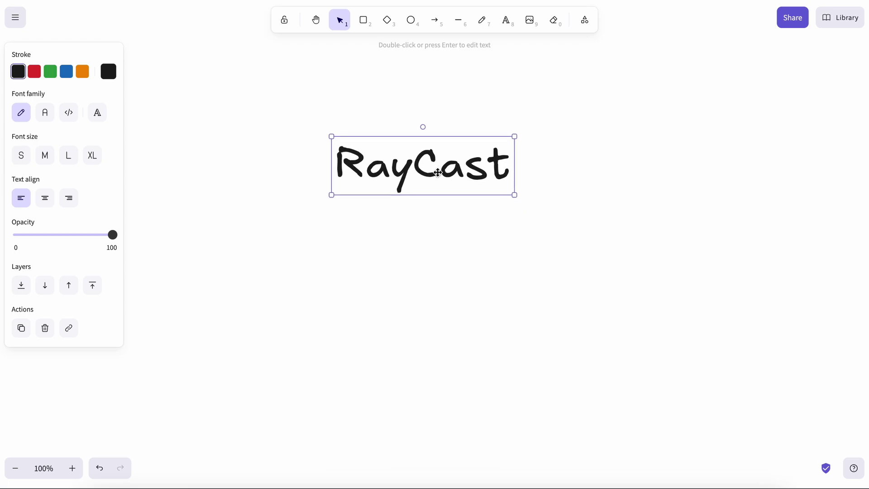
# Step: Correct the title text on the canvas so that it reads "Raycast" with a lowercase c
pyautogui.click(442, 181)
pyautogui.press('BackSpace')
pyautogui.write('c')
pyautogui.click(437, 214)
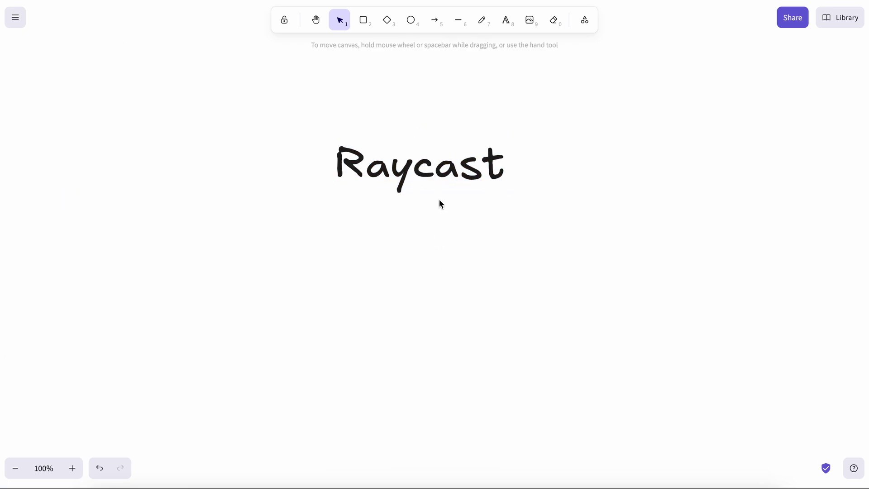
# Step: Set the Raycast title's stroke colour to red and move the text slightly down and to the right
pyautogui.click(390, 183)
pyautogui.click(34, 73)
pyautogui.click(351, 217)
pyautogui.click(428, 166)
pyautogui.moveTo(431, 172)
pyautogui.mouseDown()
pyautogui.moveTo(447, 172)
pyautogui.moveTo(439, 196)
pyautogui.moveTo(440, 184)
pyautogui.mouseUp()
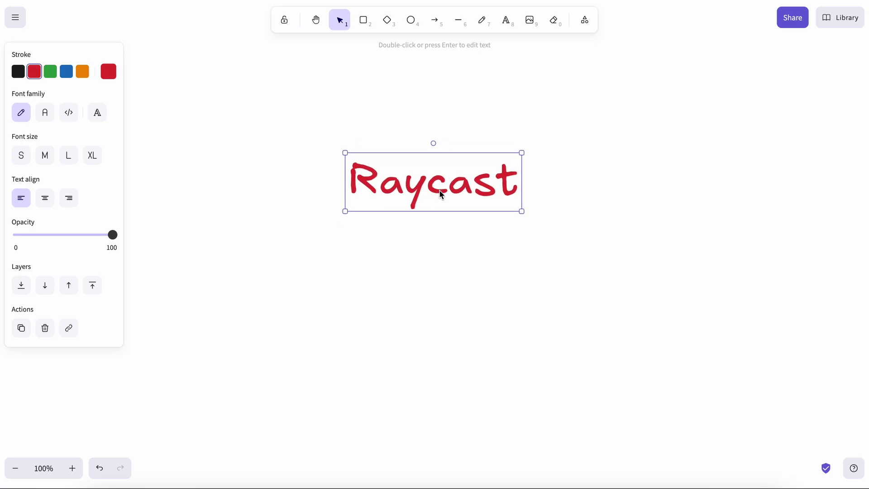
pyautogui.click(476, 272)
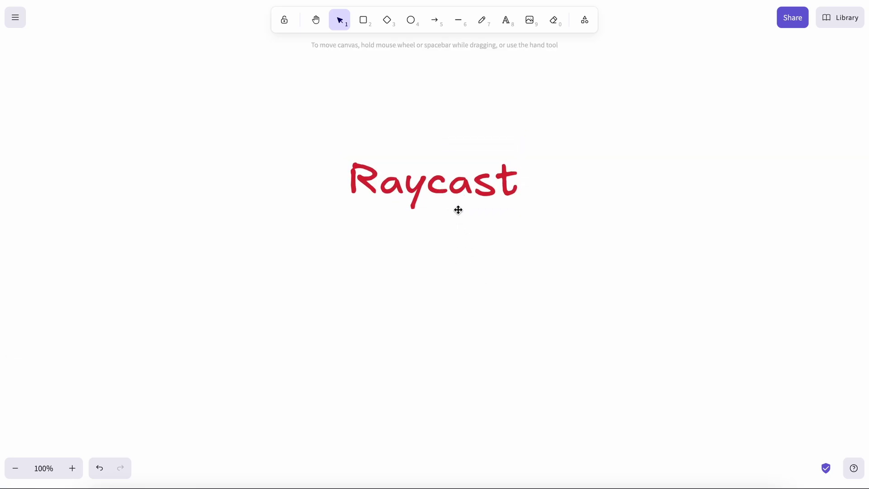
# Step: Switch to the Raycast launcher and look through its walkthrough entry and suggested commands
pyautogui.hotkey('alt', 'space')
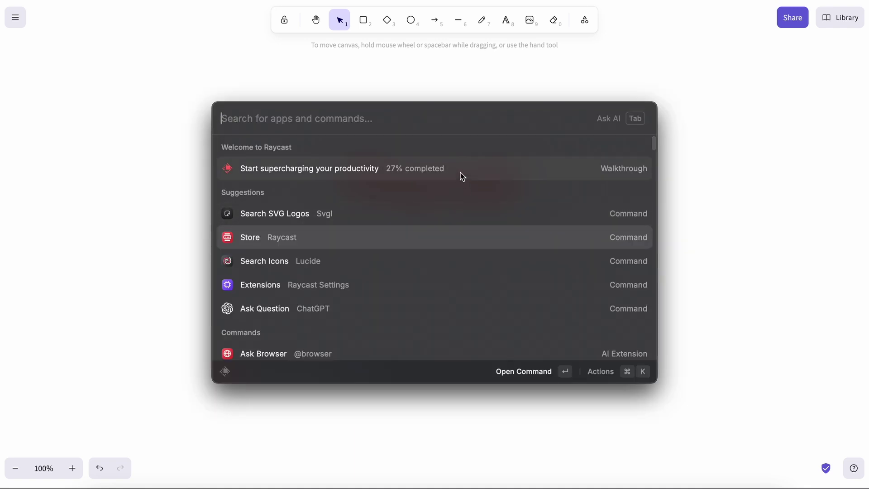
pyautogui.press('Down')
pyautogui.press('Down')
pyautogui.press('Down')
pyautogui.press('Up')
pyautogui.press('Up')
pyautogui.press('Up')
pyautogui.press('Up')
pyautogui.press('Up')
pyautogui.press('Down')
pyautogui.press('Down')
pyautogui.press('Down')
pyautogui.press('Down')
pyautogui.press('Up')
pyautogui.press('Up')
pyautogui.press('Up')
pyautogui.press('Up')
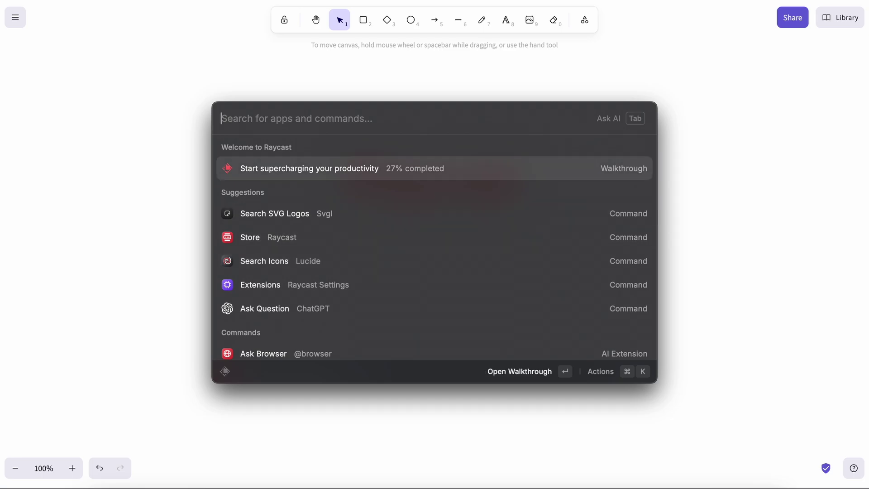
pyautogui.press('Down')
pyautogui.press('Down')
pyautogui.press('Down')
pyautogui.press('Down')
pyautogui.press('Down')
pyautogui.press('Up')
pyautogui.press('Up')
pyautogui.press('Up')
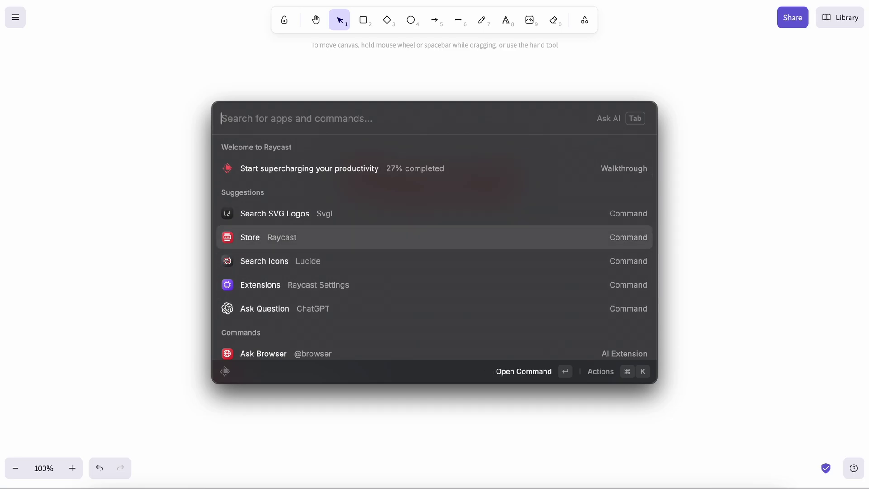
pyautogui.press('Up')
pyautogui.press('Up')
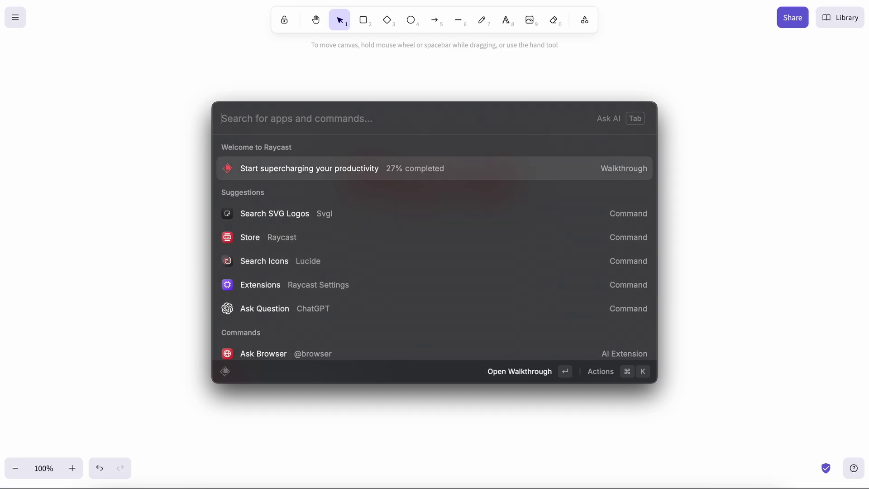
pyautogui.press('Down')
pyautogui.press('Down')
pyautogui.press('Down')
pyautogui.press('Down')
pyautogui.press('Down')
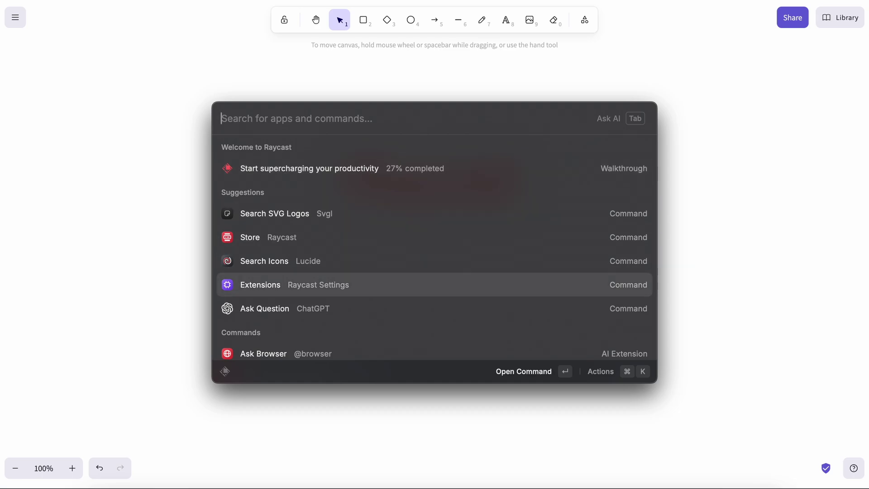
pyautogui.press('Up')
pyautogui.press('Up')
pyautogui.press('Up')
pyautogui.press('Up')
pyautogui.press('Down')
pyautogui.press('Down')
pyautogui.press('Down')
pyautogui.press('Down')
pyautogui.press('Down')
pyautogui.press('Down')
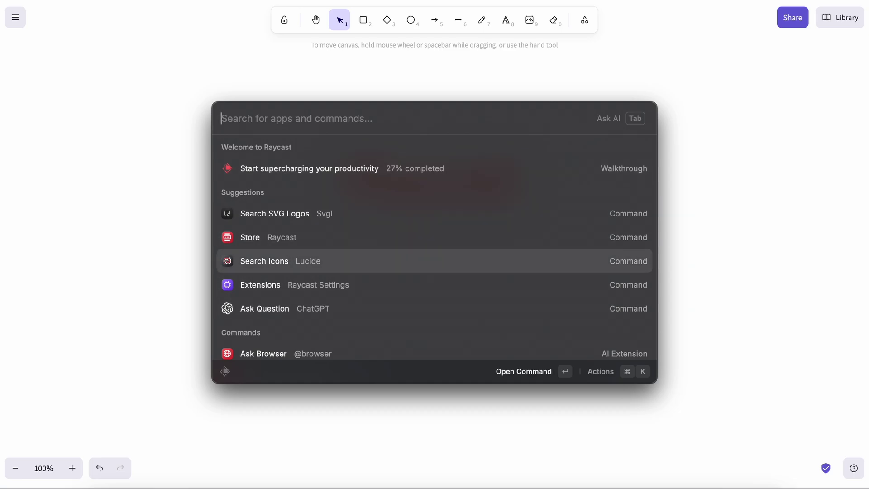
pyautogui.press('Up')
pyautogui.press('Up')
pyautogui.press('Up')
pyautogui.press('Up')
pyautogui.press('Up')
pyautogui.press('Up')
pyautogui.press('Up')
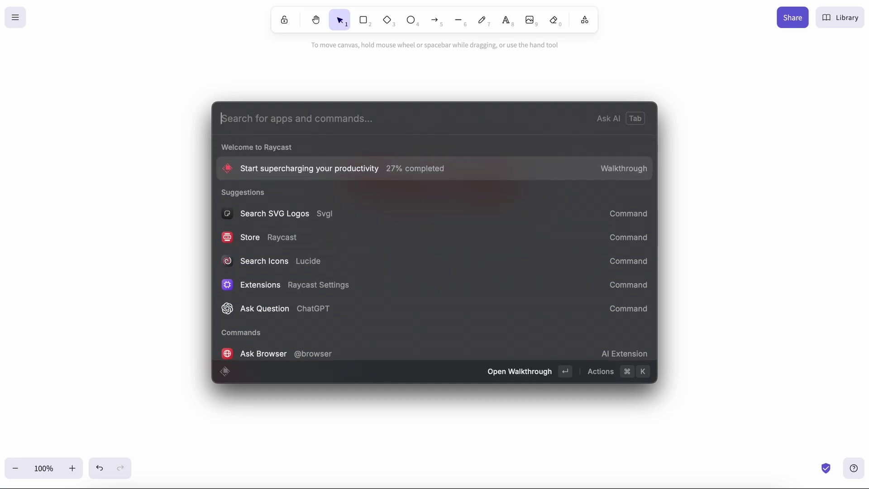
pyautogui.press('Down')
pyautogui.press('Down')
pyautogui.press('Down')
pyautogui.press('Down')
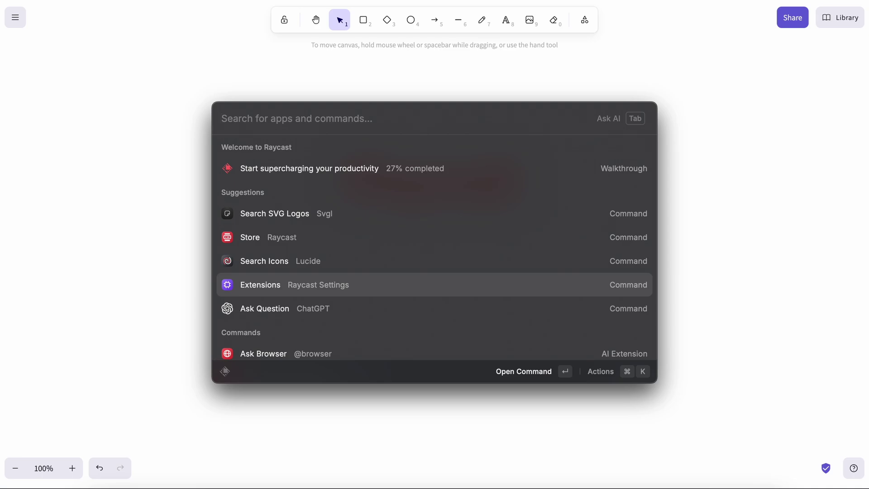
# Step: Convert "$200 in euro" with the launcher's calculator, and calculate 200+4 and copy its answer
pyautogui.write('$200 in euro')
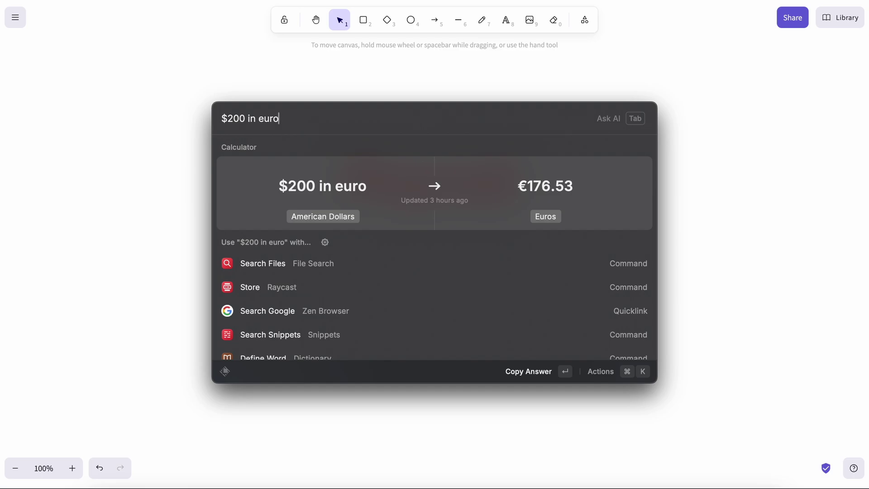
pyautogui.press('Escape')
pyautogui.write('200+4')
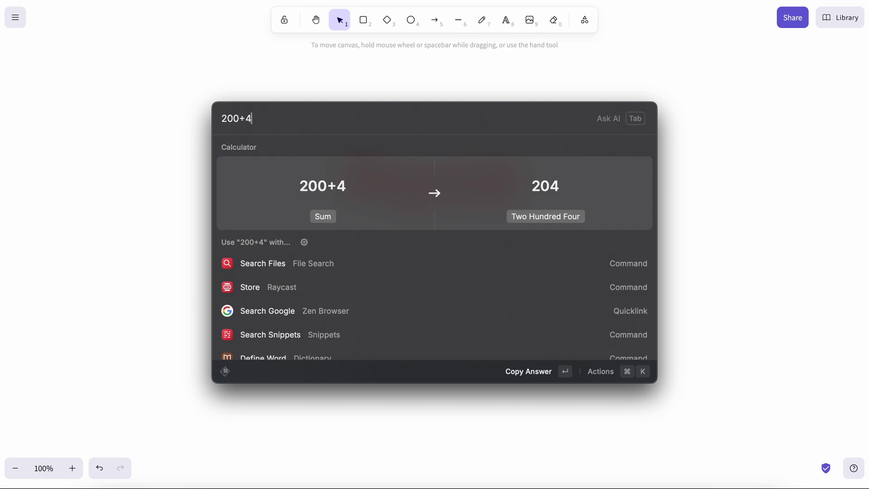
pyautogui.press('Return')
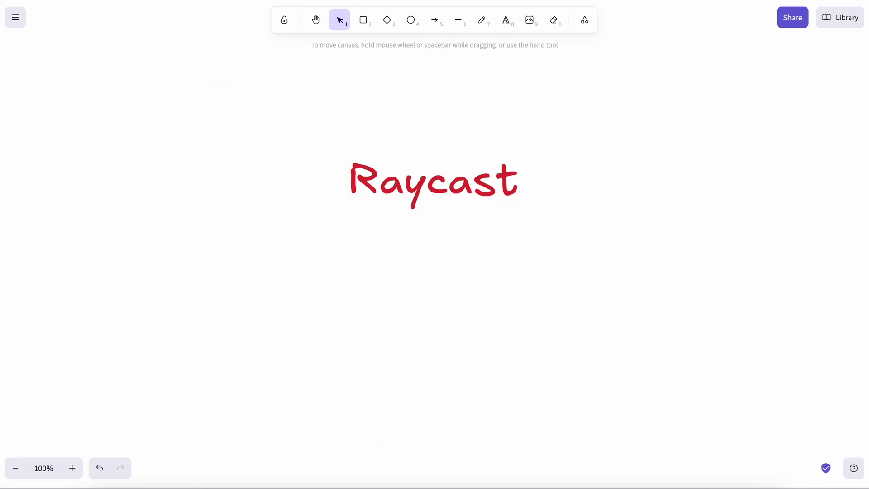
# Step: Bring Raycast up again, clear the previous calculation and open the extension Store
pyautogui.hotkey('alt', 'space')
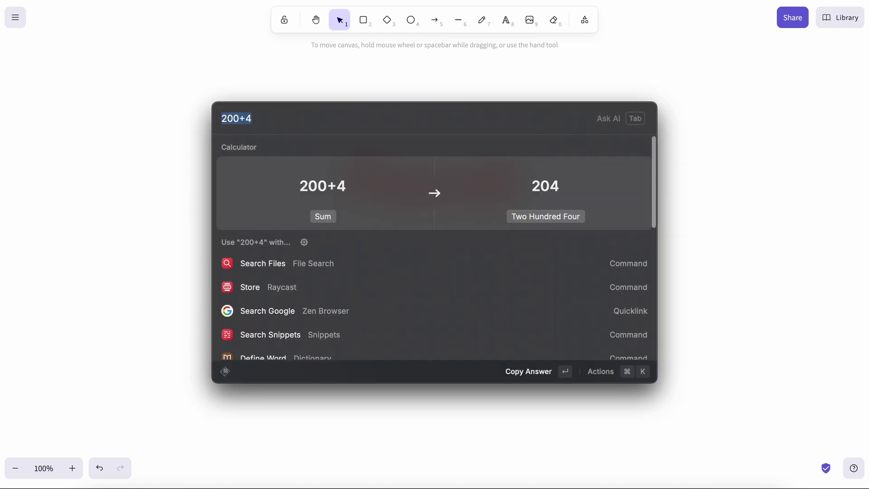
pyautogui.press('BackSpace')
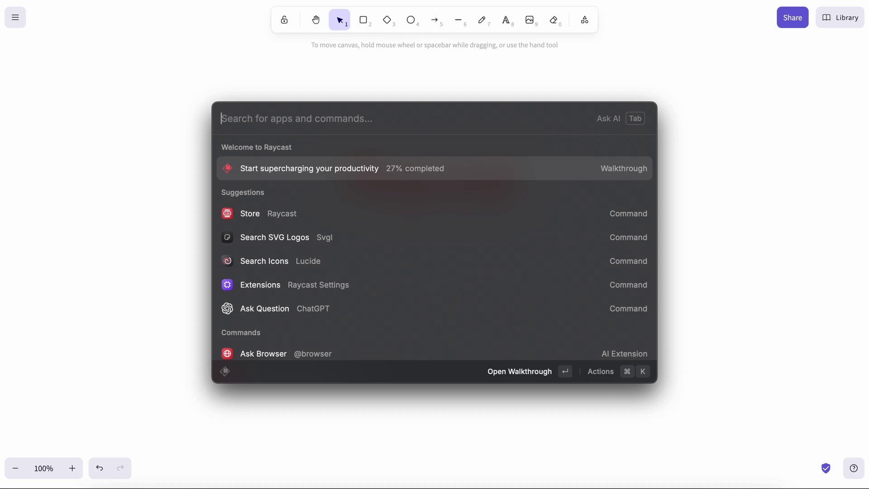
pyautogui.write('store')
pyautogui.press('Return')
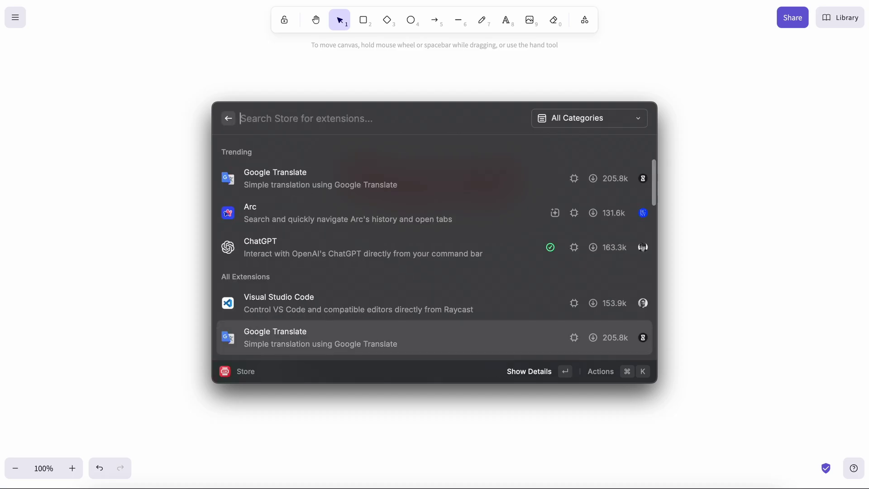
# Step: Browse the Store's trending and full extension lists down to CleanShot X, and return to the main search
pyautogui.press('Down')
pyautogui.press('Down')
pyautogui.press('Down')
pyautogui.press('Down')
pyautogui.press('Down')
pyautogui.press('Down')
pyautogui.press('Down')
pyautogui.press('Down')
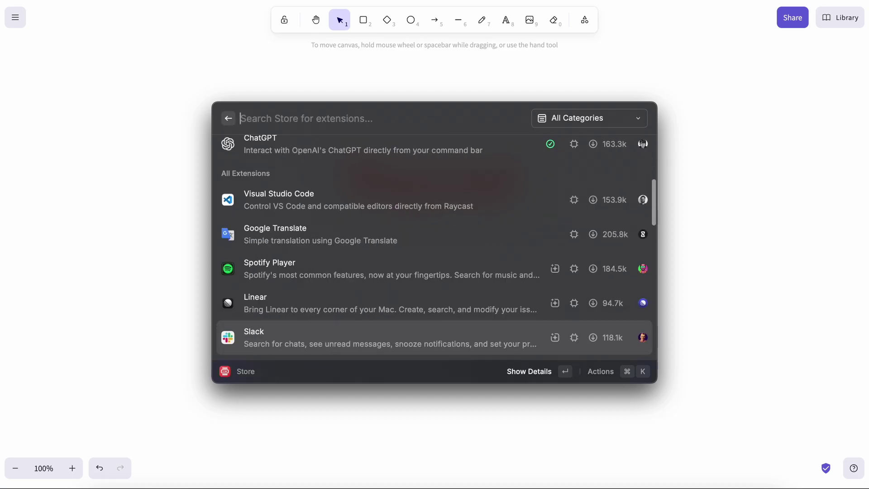
pyautogui.press('Up')
pyautogui.press('Up')
pyautogui.press('Up')
pyautogui.press('Up')
pyautogui.press('Up')
pyautogui.press('Up')
pyautogui.press('Up')
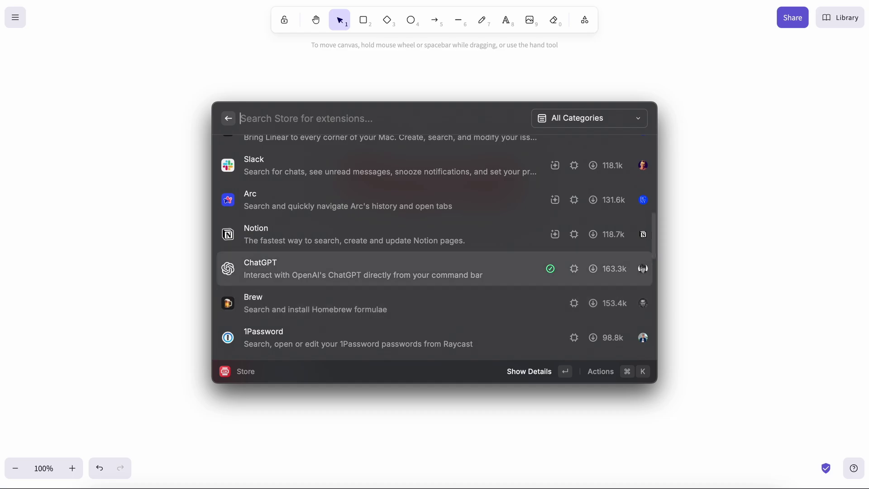
pyautogui.press('Up')
pyautogui.press('Up')
pyautogui.press('Up')
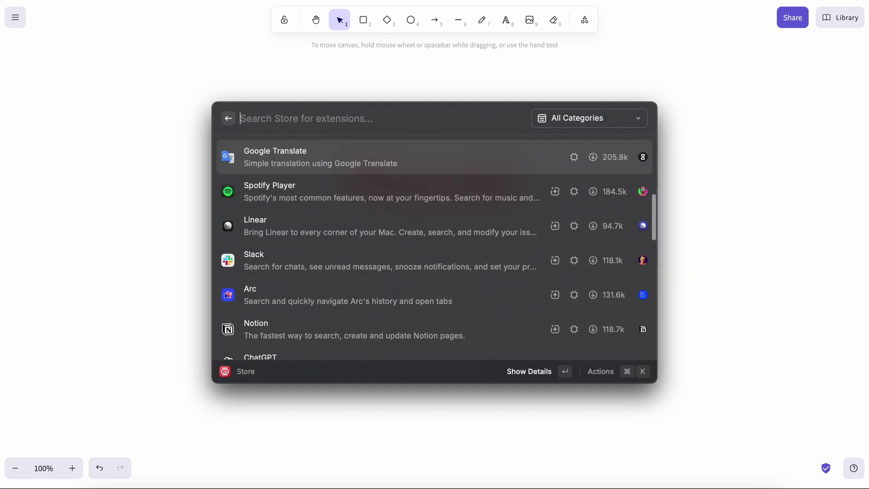
pyautogui.press('Down')
pyautogui.press('Down')
pyautogui.press('Down')
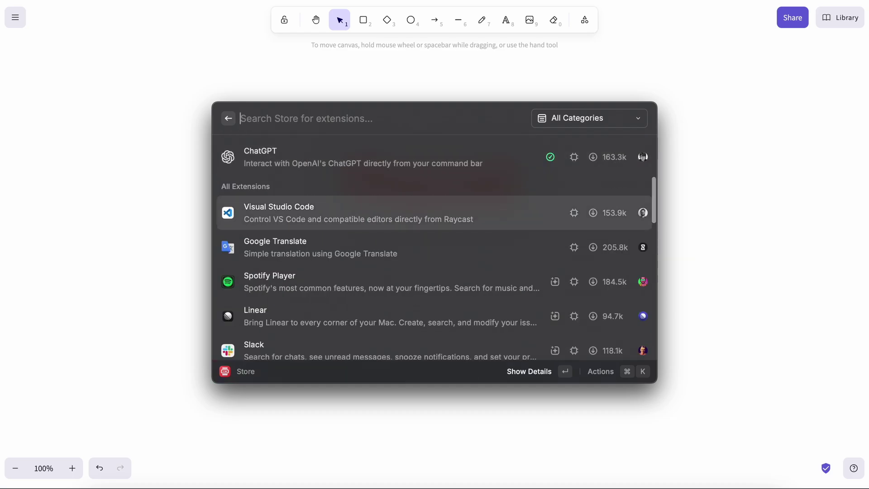
pyautogui.press('Down')
pyautogui.press('Down')
pyautogui.press('Down')
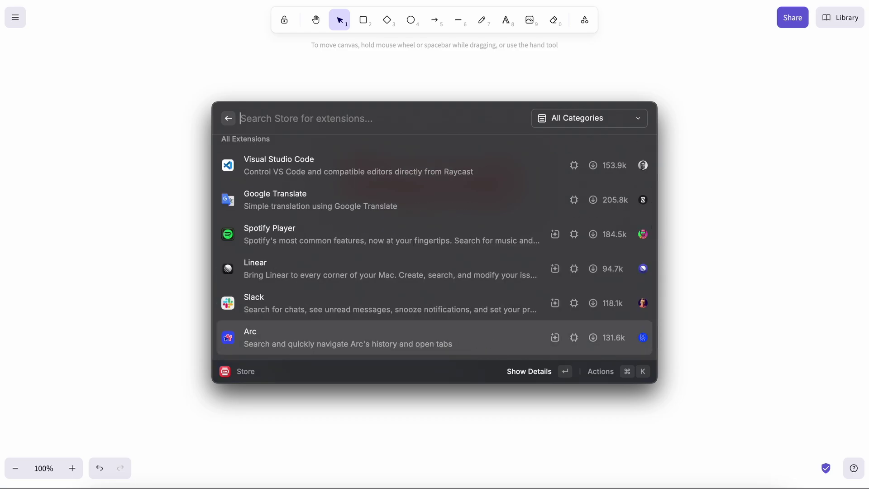
pyautogui.press('Down')
pyautogui.press('Down')
pyautogui.press('Down')
pyautogui.press('Down')
pyautogui.press('Down')
pyautogui.press('Down')
pyautogui.press('Down')
pyautogui.press('Down')
pyautogui.press('Down')
pyautogui.press('Down')
pyautogui.press('Down')
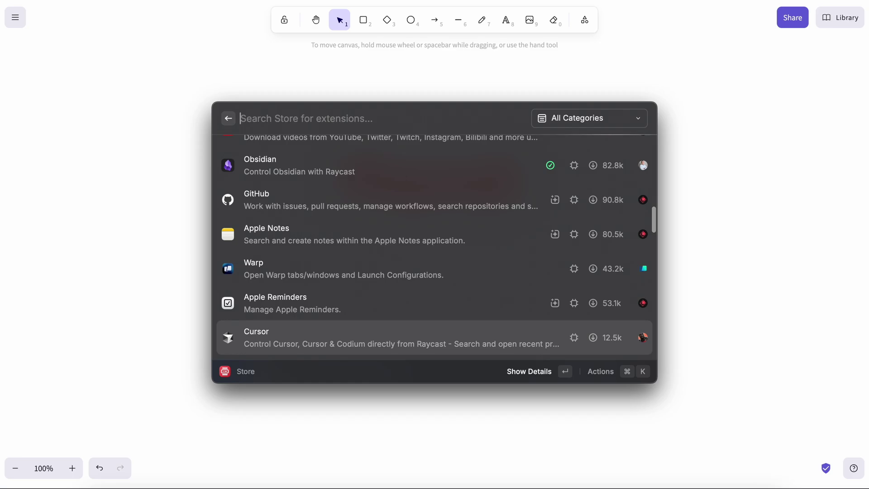
pyautogui.press('Down')
pyautogui.press('Down')
pyautogui.press('Down')
pyautogui.press('Down')
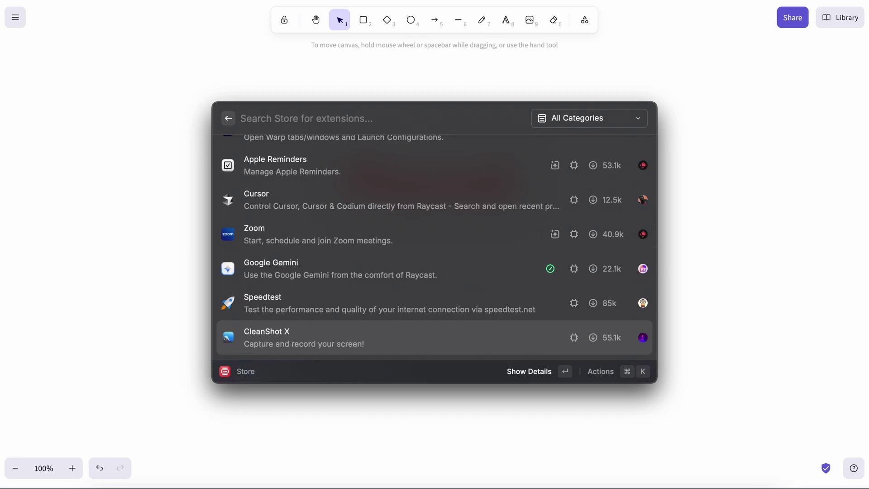
pyautogui.press('Escape')
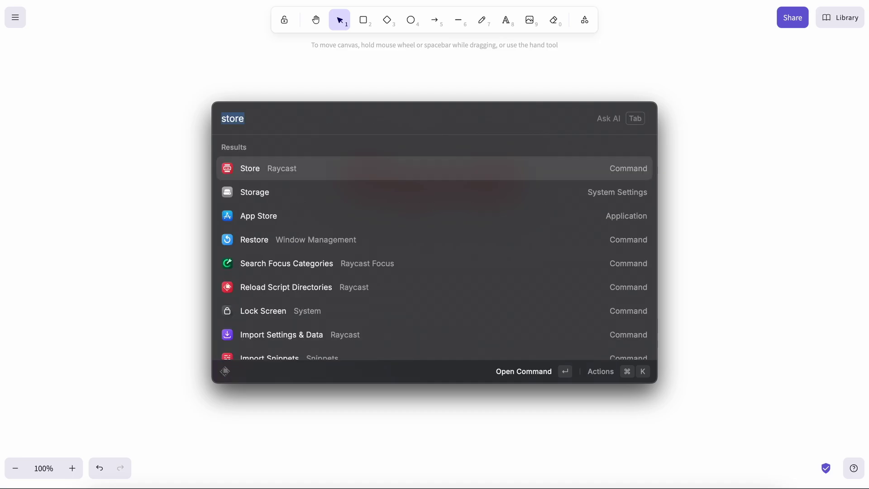
# Step: Find the Gemini logo with the Search SVG Logos command, copy its SVG text and paste it onto the canvas
pyautogui.press('BackSpace')
pyautogui.press('Down')
pyautogui.press('Down')
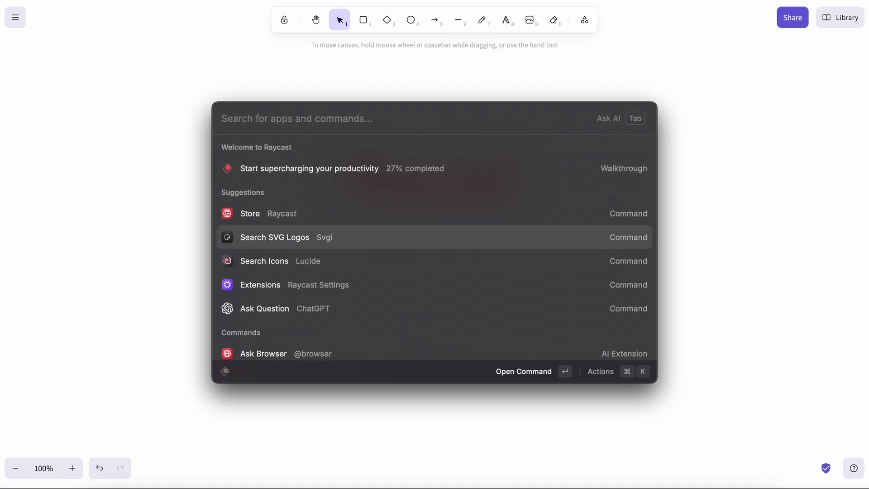
pyautogui.press('Return')
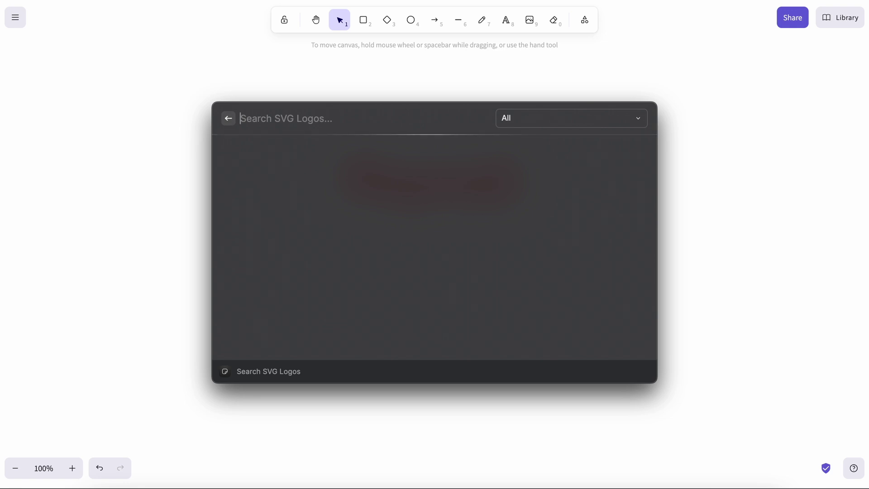
pyautogui.write('gemini')
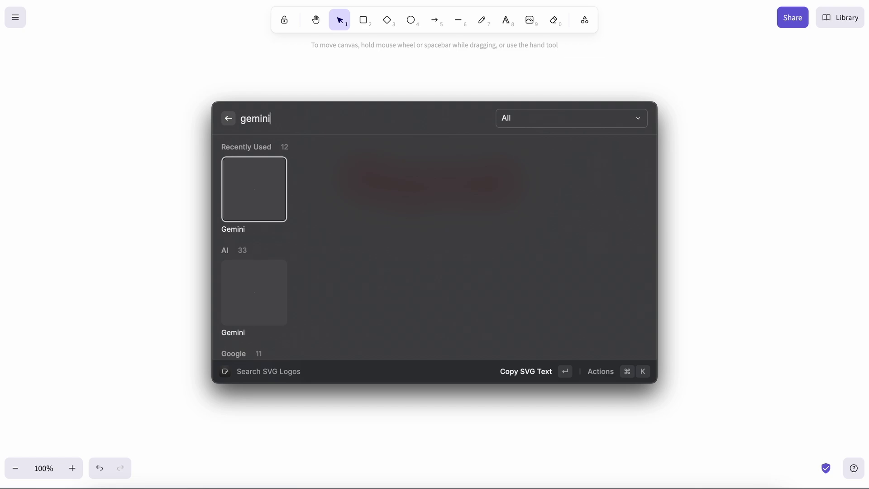
pyautogui.press('Return')
pyautogui.press('super+v')
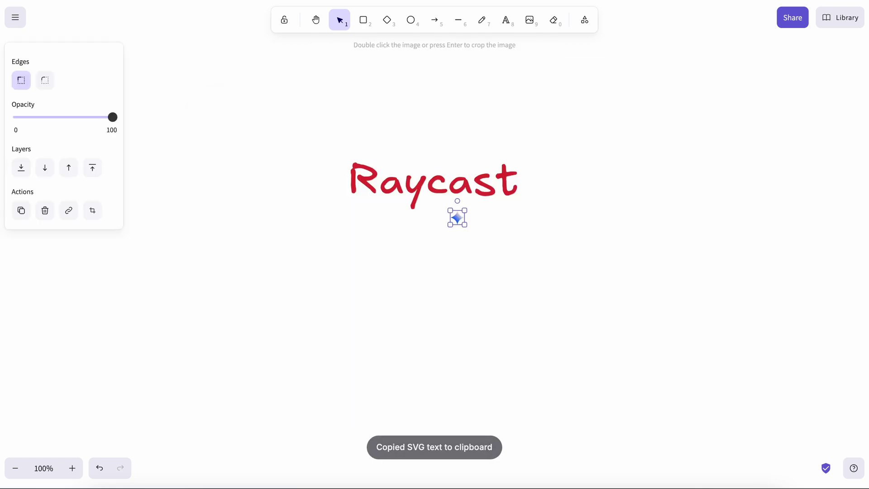
# Step: Enlarge the pasted Gemini logo, move it below the Raycast title, and delete it
pyautogui.moveTo(465, 223); pyautogui.dragTo(533, 293)
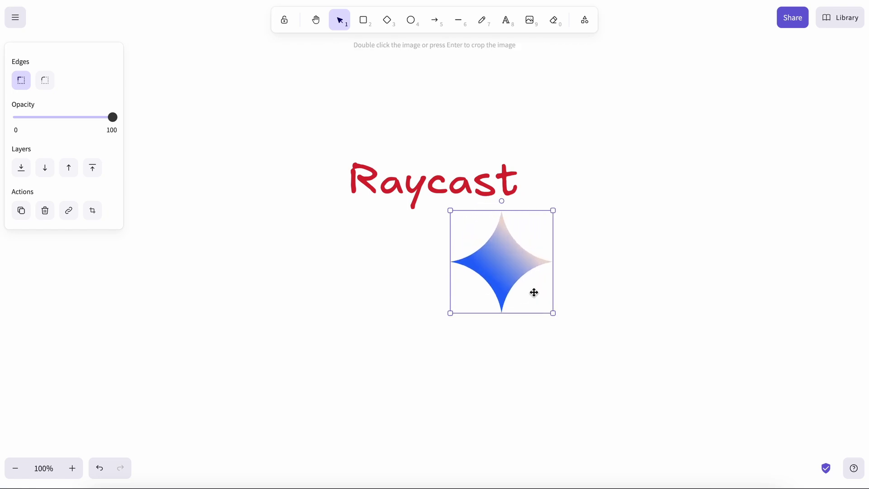
pyautogui.moveTo(508, 264); pyautogui.dragTo(449, 277)
pyautogui.press('Delete')
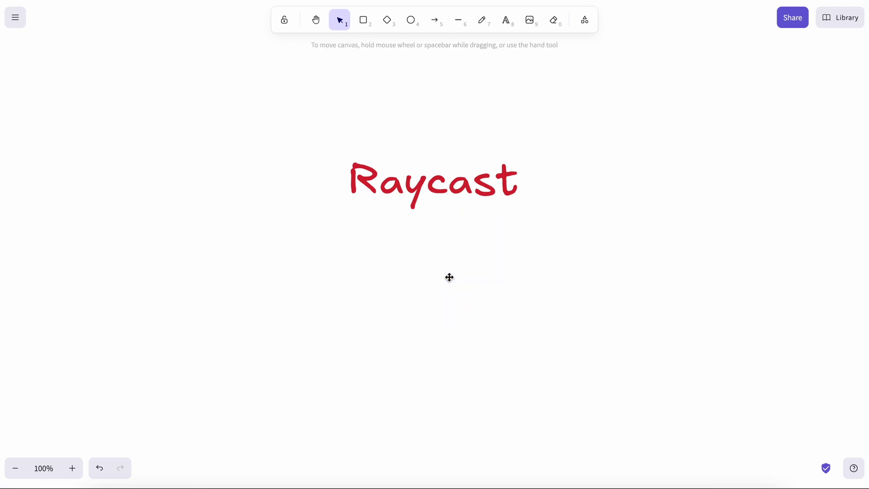
# Step: Look through the recently used and software logos in Raycast's Search SVG Logos, and return to the main search
pyautogui.hotkey('alt', 'space')
pyautogui.press('BackSpace')
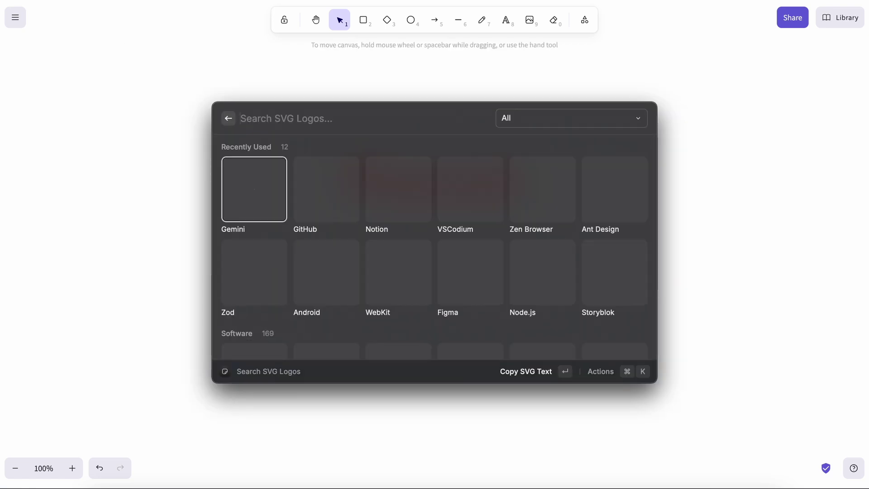
pyautogui.press('Down')
pyautogui.press('Down')
pyautogui.press('Down')
pyautogui.press('Up')
pyautogui.press('Up')
pyautogui.press('Down')
pyautogui.press('Down')
pyautogui.press('Down')
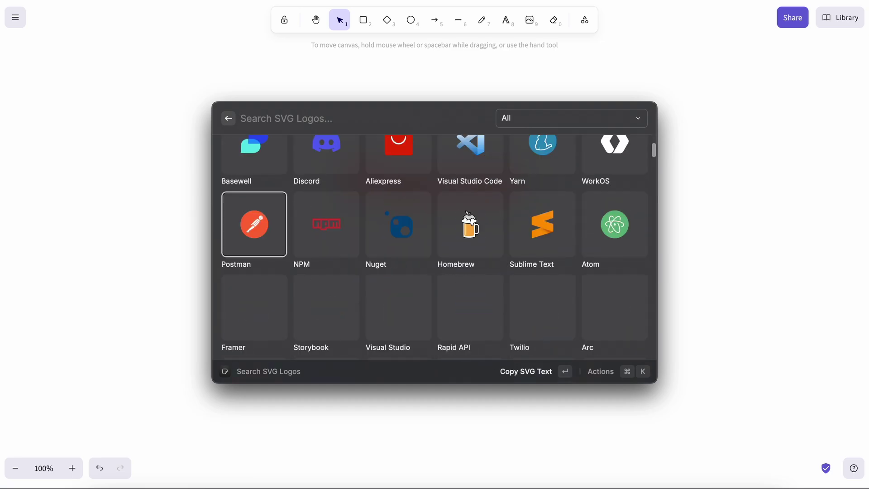
pyautogui.press('Up')
pyautogui.press('Up')
pyautogui.press('Up')
pyautogui.press('Up')
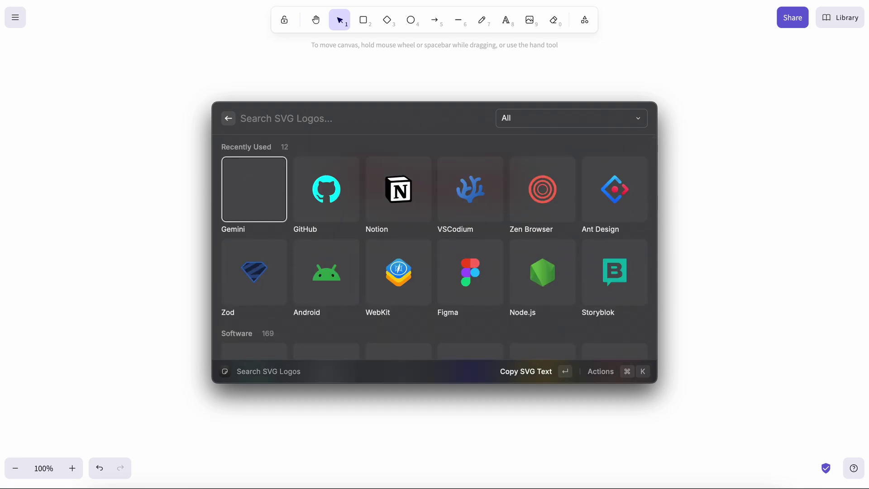
pyautogui.press('Escape')
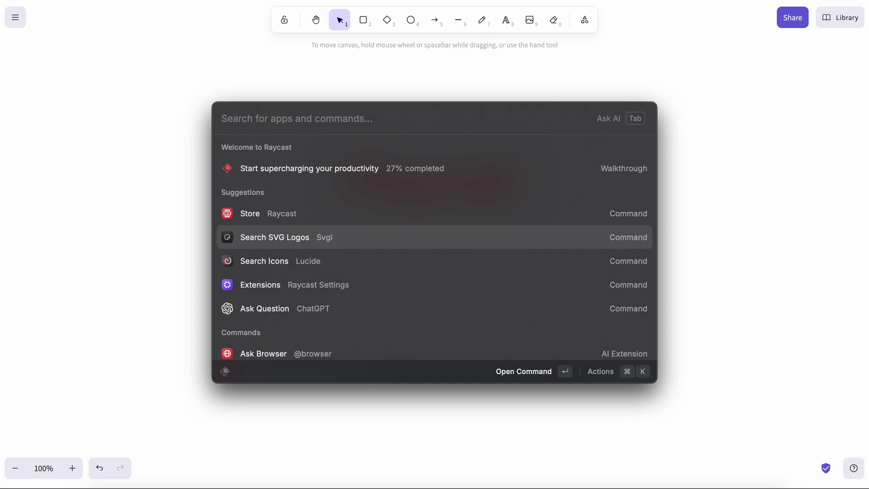
# Step: Look at the Quick AI prompt, return to the main search, and open Raycast AI's AI Chat with the search "ai"
pyautogui.press('Tab')
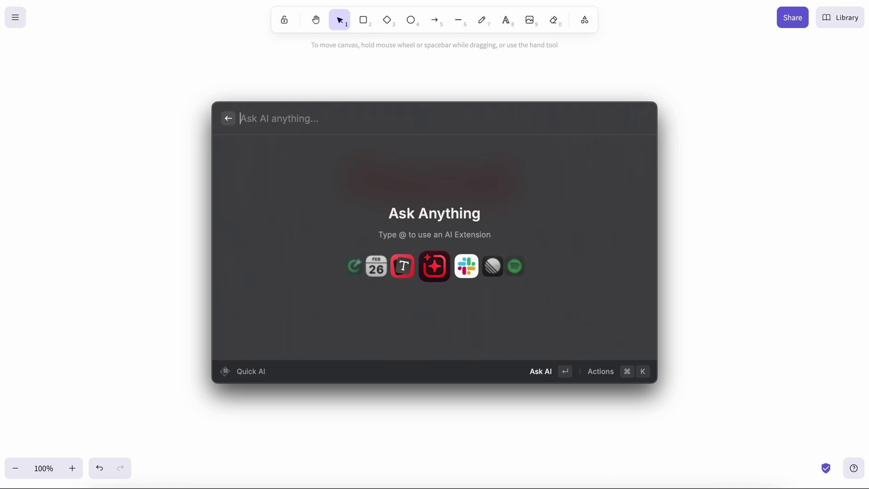
pyautogui.press('Escape')
pyautogui.write('ai')
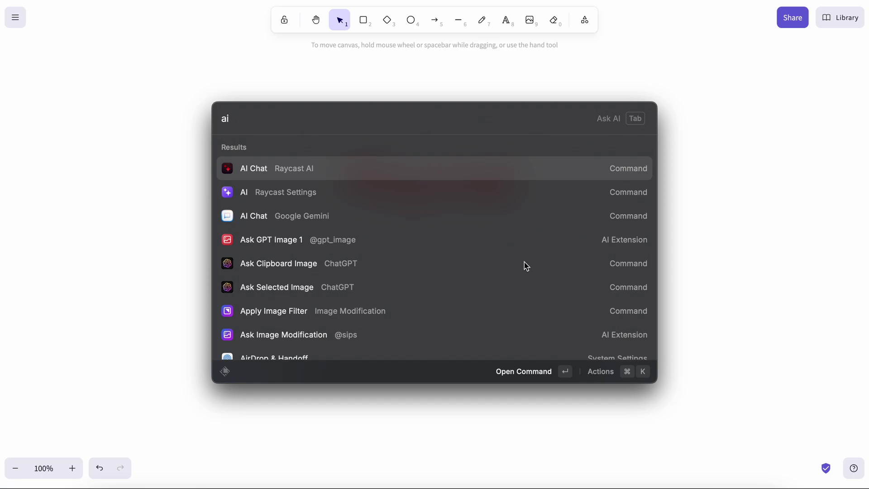
pyautogui.press('Return')
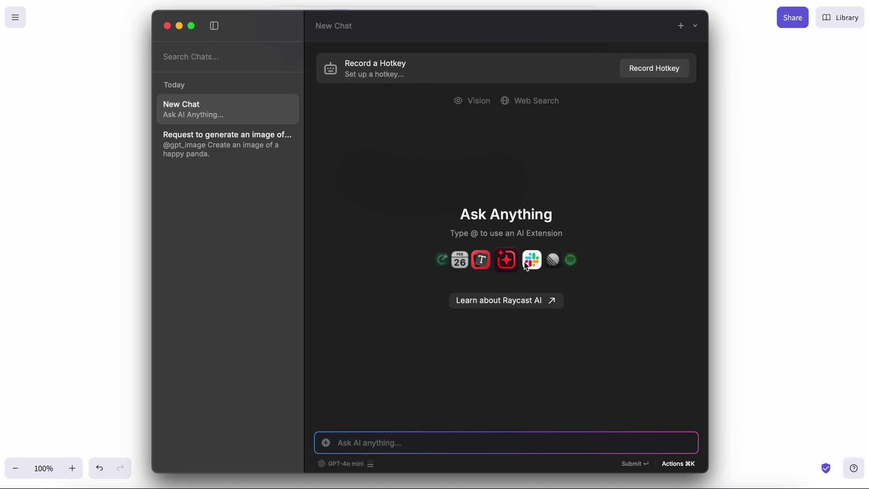
# Step: Look through the chat's available models and set the model to Gemini 2.5 Flash
pyautogui.click(345, 467)
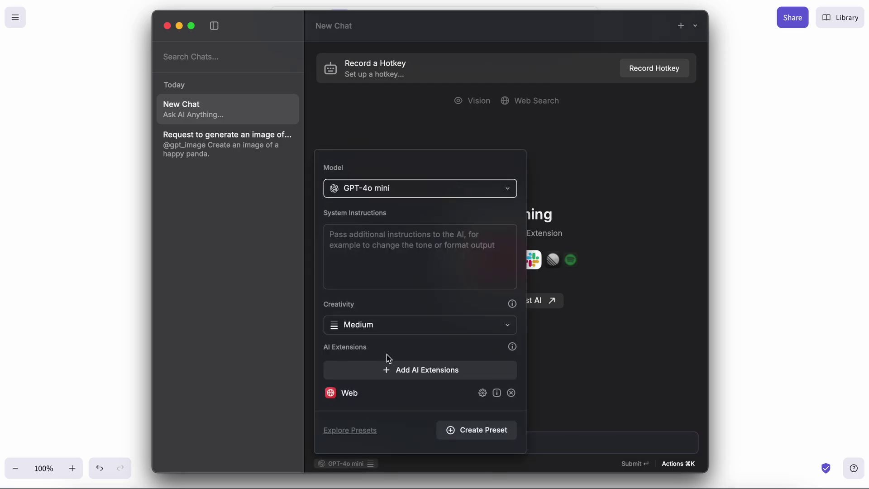
pyautogui.click(408, 194)
pyautogui.scroll(-15, 416, 292)
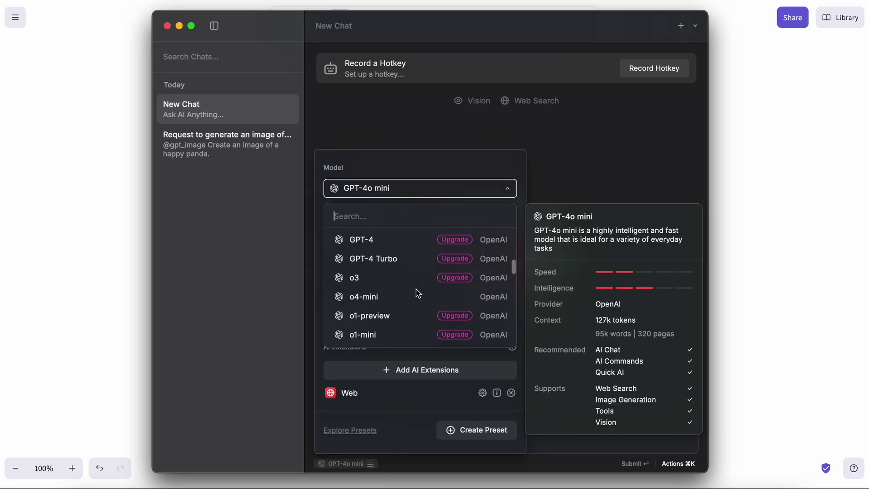
pyautogui.scroll(-10, 417, 292)
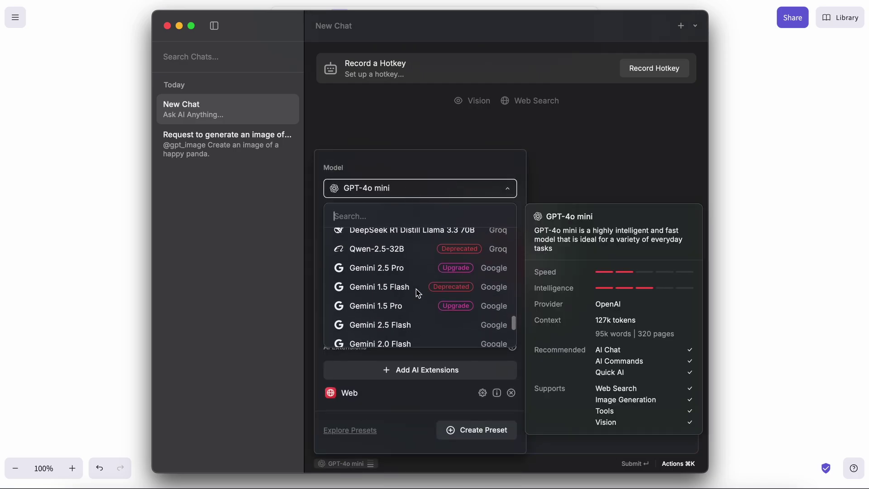
pyautogui.click(413, 282)
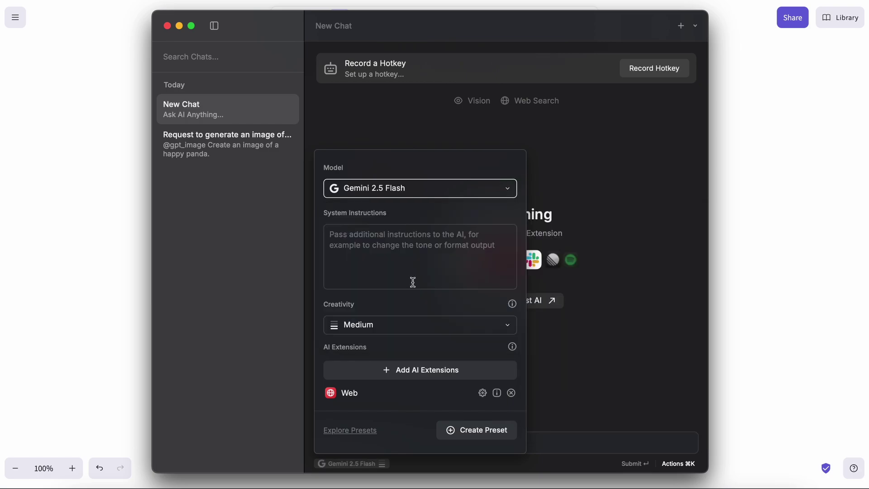
pyautogui.click(572, 401)
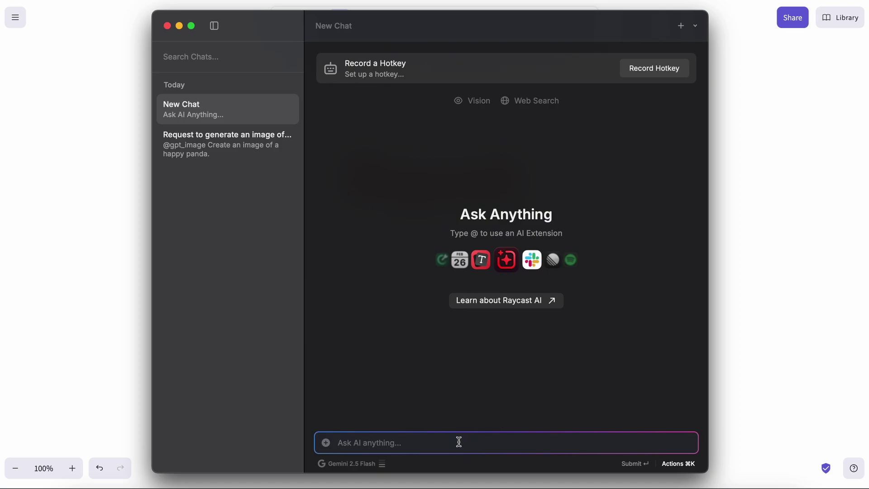
# Step: Bring up the AI extension suggestions in the chat message and look through the whole list, from Browser to Webpage to Markdown
pyautogui.write('@')
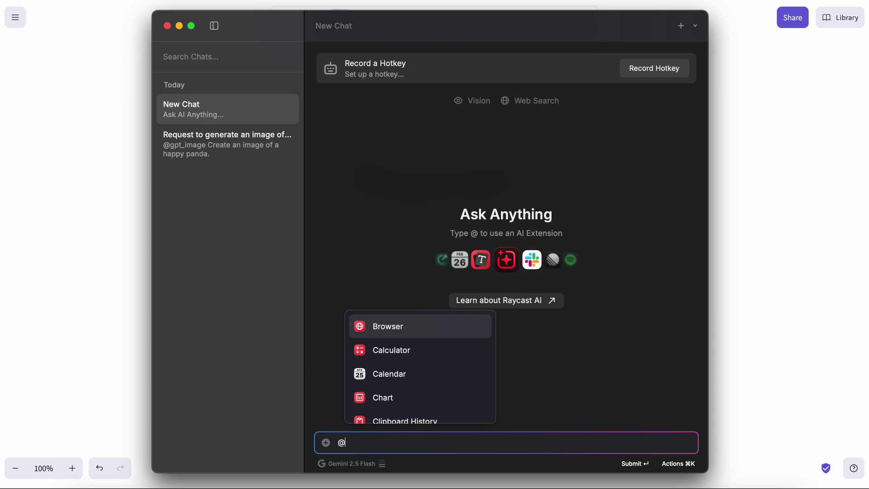
pyautogui.press('Down')
pyautogui.press('Down')
pyautogui.press('Down')
pyautogui.press('Down')
pyautogui.press('Down')
pyautogui.press('Down')
pyautogui.press('Down')
pyautogui.press('Down')
pyautogui.press('Down')
pyautogui.press('Down')
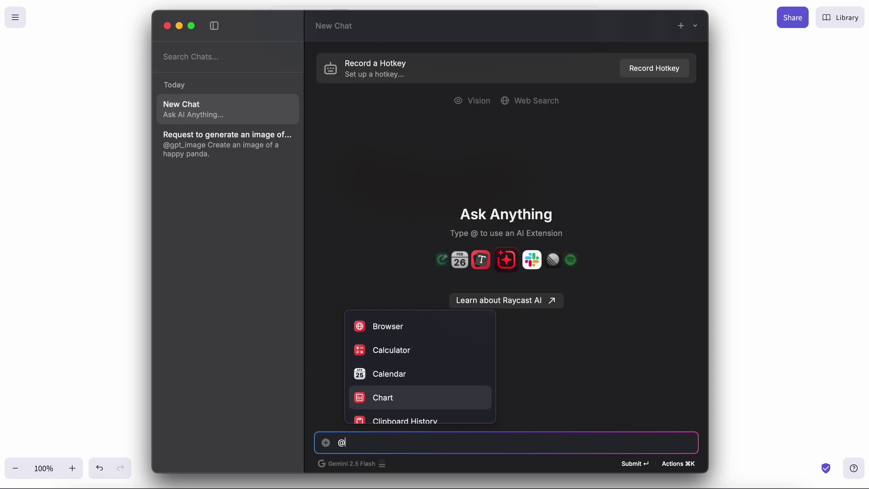
pyautogui.press('Down')
pyautogui.press('Down')
pyautogui.press('Down')
pyautogui.press('Down')
pyautogui.press('Down')
pyautogui.press('Down')
pyautogui.press('Down')
pyautogui.press('Down')
pyautogui.press('Down')
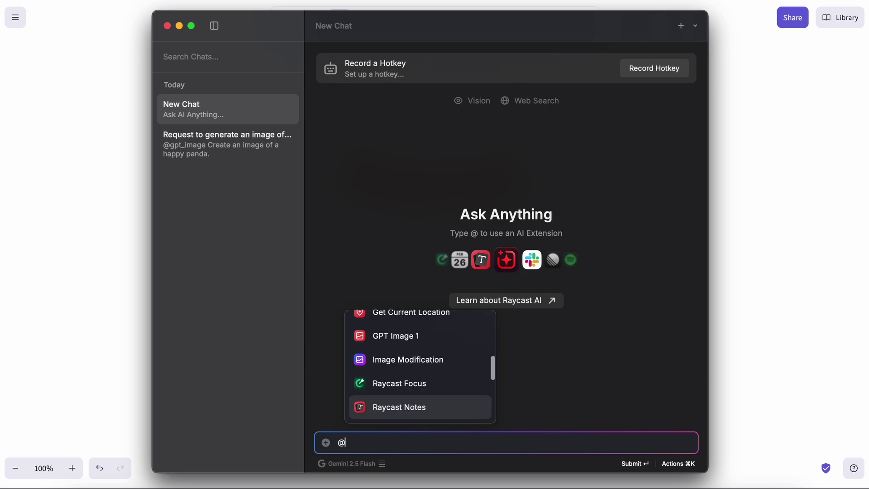
pyautogui.press('Up')
pyautogui.press('Up')
pyautogui.press('Up')
pyautogui.press('Up')
pyautogui.press('Up')
pyautogui.press('Up')
pyautogui.press('Up')
pyautogui.press('Up')
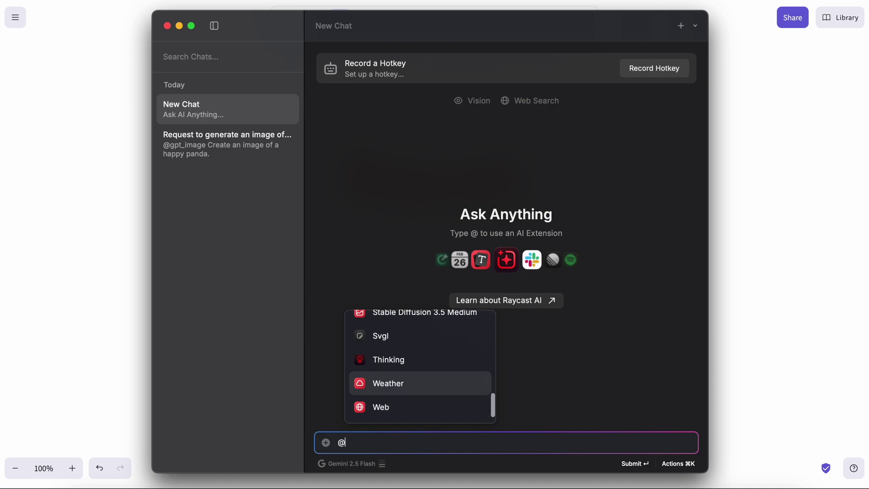
pyautogui.press('Up')
pyautogui.press('Up')
pyautogui.press('Up')
pyautogui.press('Up')
pyautogui.press('Up')
pyautogui.press('Up')
pyautogui.press('Up')
pyautogui.press('Up')
pyautogui.press('Up')
pyautogui.press('Up')
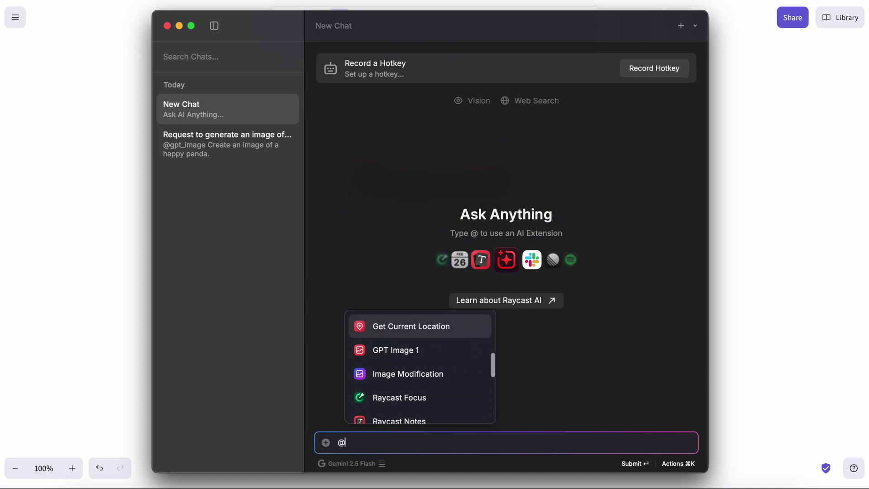
pyautogui.press('Up')
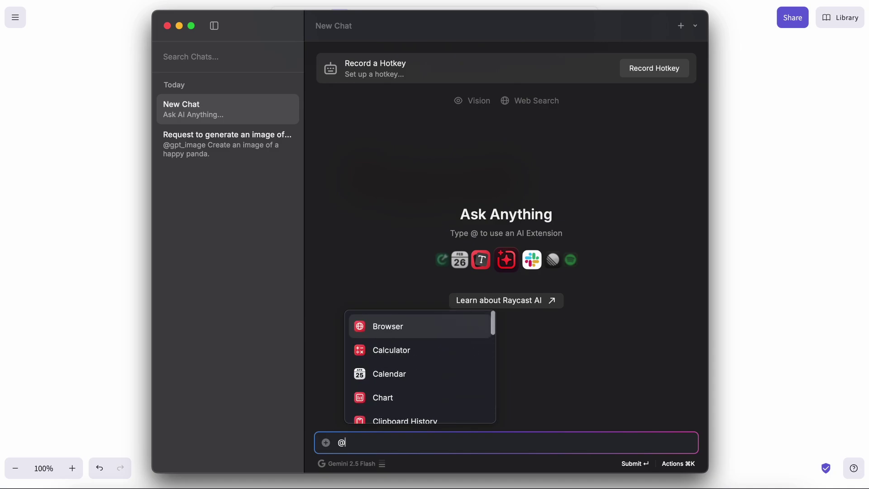
pyautogui.press('Down')
pyautogui.press('Down')
pyautogui.press('Down')
pyautogui.press('Down')
pyautogui.press('Down')
pyautogui.press('Down')
pyautogui.press('Down')
pyautogui.press('Down')
pyautogui.press('Down')
pyautogui.press('Down')
pyautogui.press('Down')
pyautogui.press('Down')
pyautogui.press('Down')
pyautogui.press('Down')
pyautogui.press('Down')
pyautogui.press('Down')
pyautogui.press('Down')
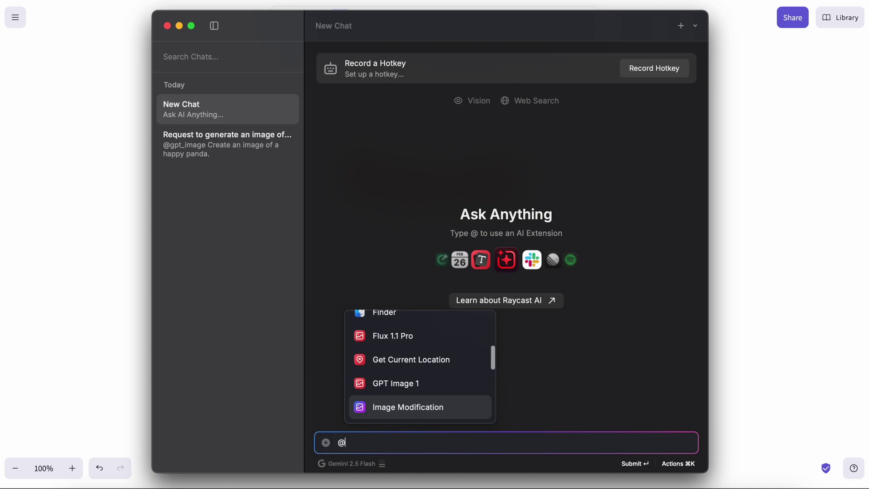
pyautogui.press('Down')
pyautogui.press('Down')
pyautogui.press('Down')
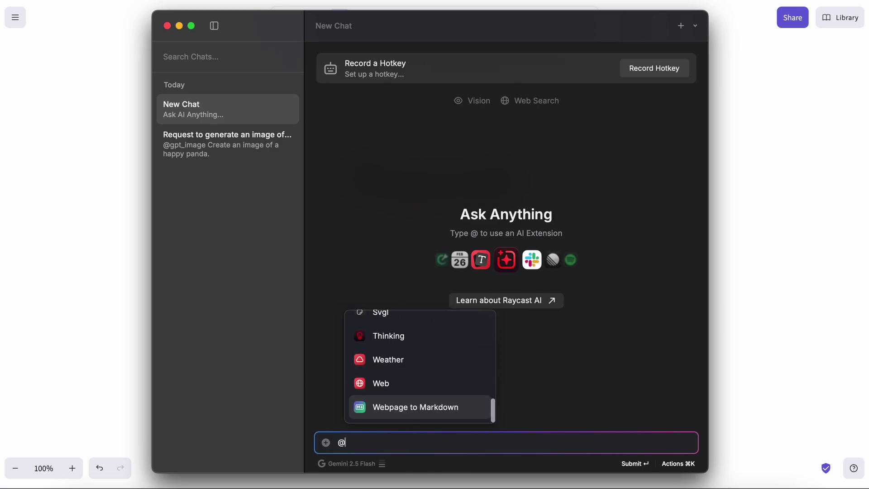
pyautogui.press('Up')
pyautogui.press('Up')
pyautogui.press('Up')
pyautogui.press('Up')
pyautogui.press('Up')
pyautogui.press('Up')
pyautogui.press('Up')
pyautogui.press('Up')
pyautogui.press('Up')
pyautogui.press('Up')
pyautogui.press('Up')
pyautogui.press('Up')
pyautogui.press('Up')
pyautogui.press('Up')
pyautogui.press('Up')
pyautogui.press('Up')
pyautogui.press('Up')
pyautogui.press('Up')
pyautogui.press('Up')
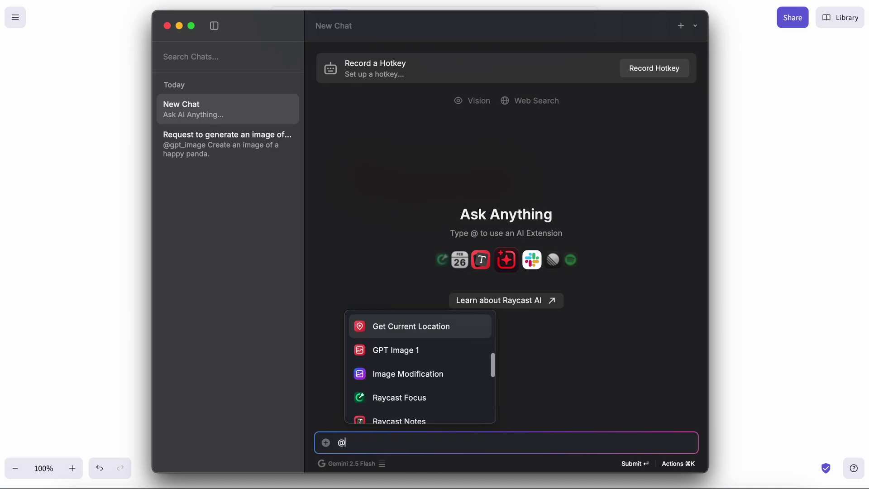
pyautogui.press('Up')
pyautogui.press('Up')
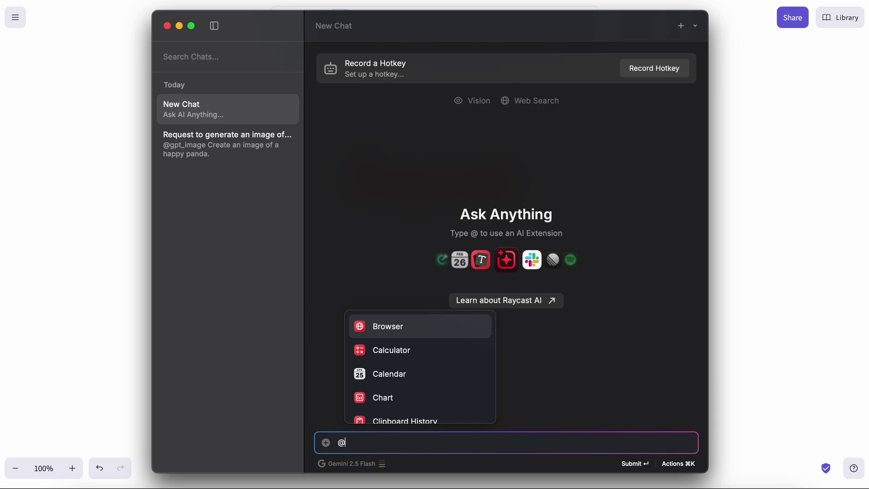
# Step: Clear the extension mention and send the message "hi" in the chat
pyautogui.press('BackSpace')
pyautogui.write('hi')
pyautogui.press('Return')
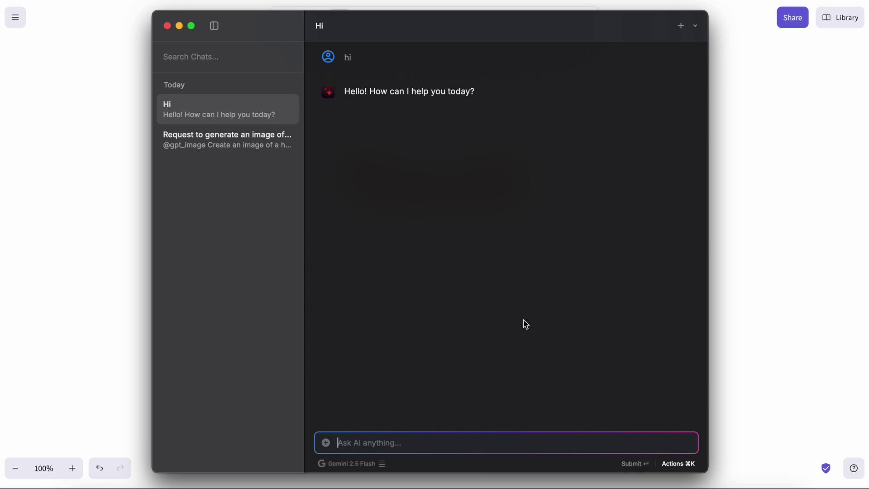
# Step: Open Quick AI over the chat, view its AI extension suggestions, and go back to the main search
pyautogui.hotkey('alt', 'space')
pyautogui.press('Tab')
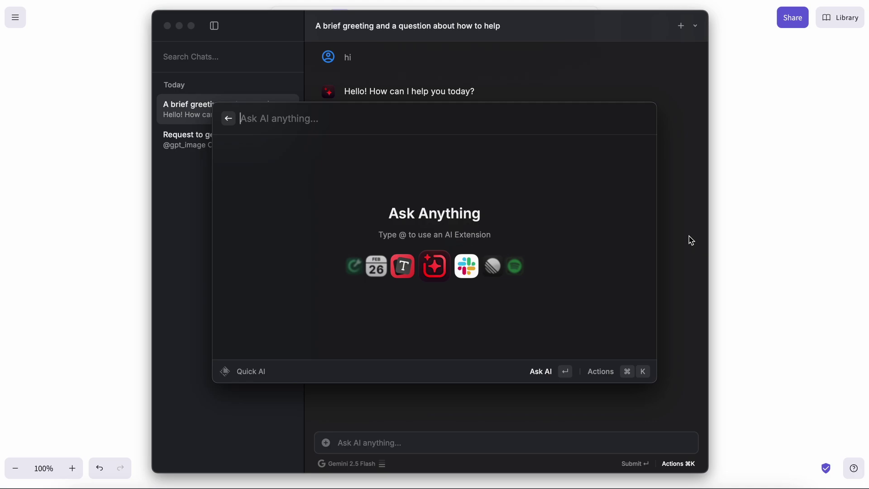
pyautogui.write('@')
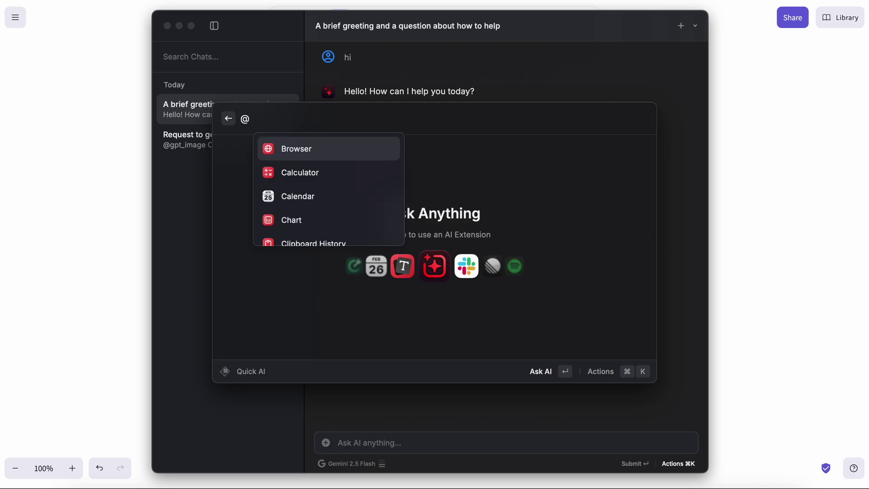
pyautogui.press('BackSpace')
pyautogui.press('BackSpace')
# Step: Open the Raycast Store and filter its extensions by the AI Extensions category
pyautogui.write('stor')
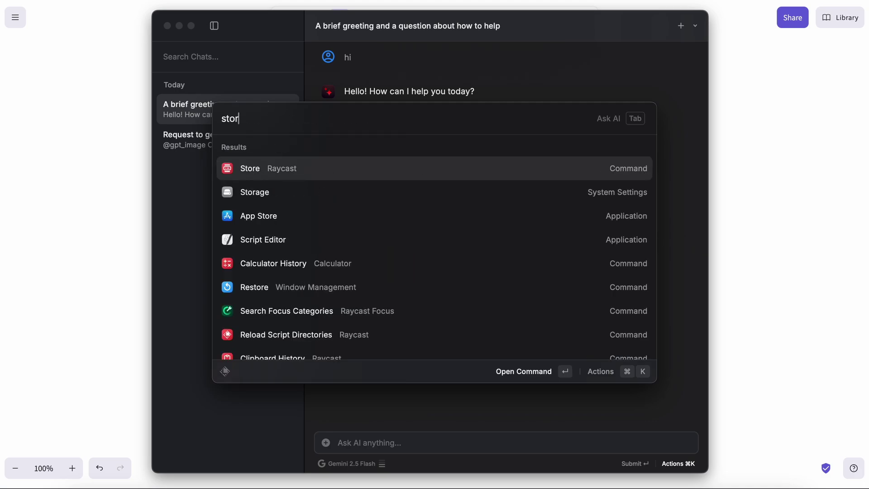
pyautogui.press('Return')
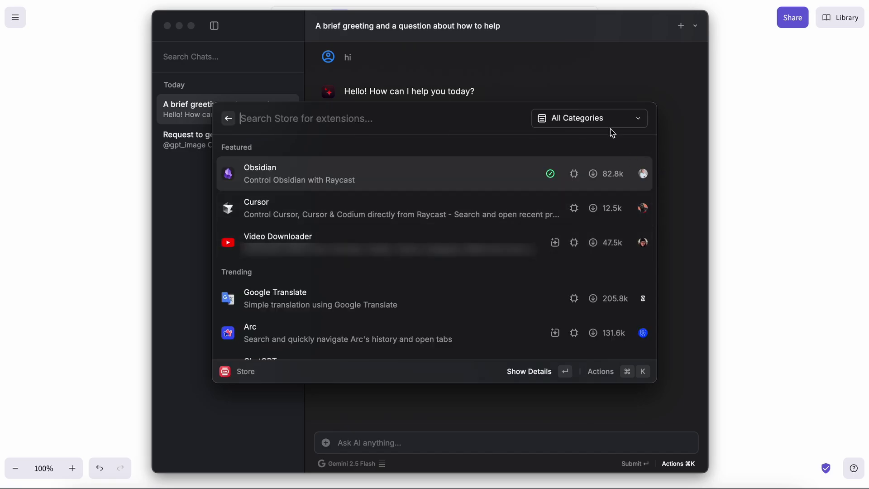
pyautogui.click(601, 120)
pyautogui.click(597, 198)
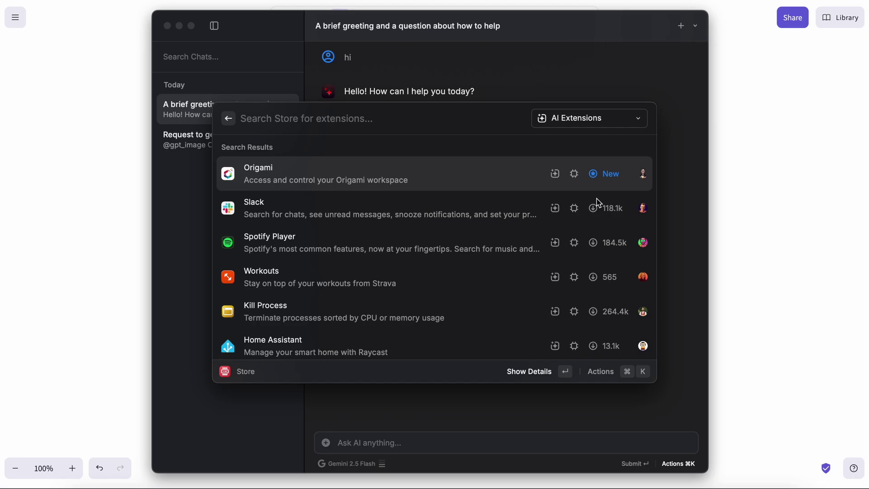
# Step: Browse the Store's AI extensions down past Arc
pyautogui.press('Down')
pyautogui.press('Down')
pyautogui.press('Down')
pyautogui.press('Down')
pyautogui.press('Down')
pyautogui.press('Down')
pyautogui.press('Down')
pyautogui.press('Down')
pyautogui.press('Down')
pyautogui.press('Down')
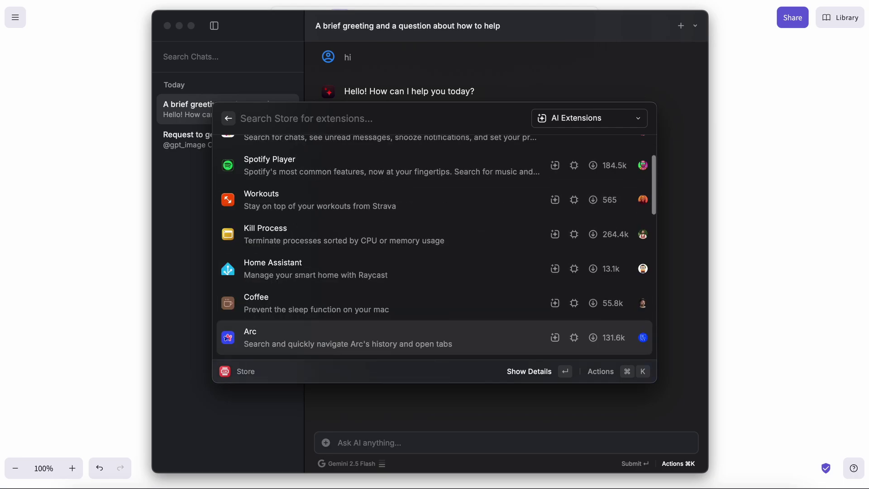
pyautogui.press('Down')
# Step: Search the Store's AI extensions for "webpage to", clear the search, and leave the Store
pyautogui.write('webpage to')
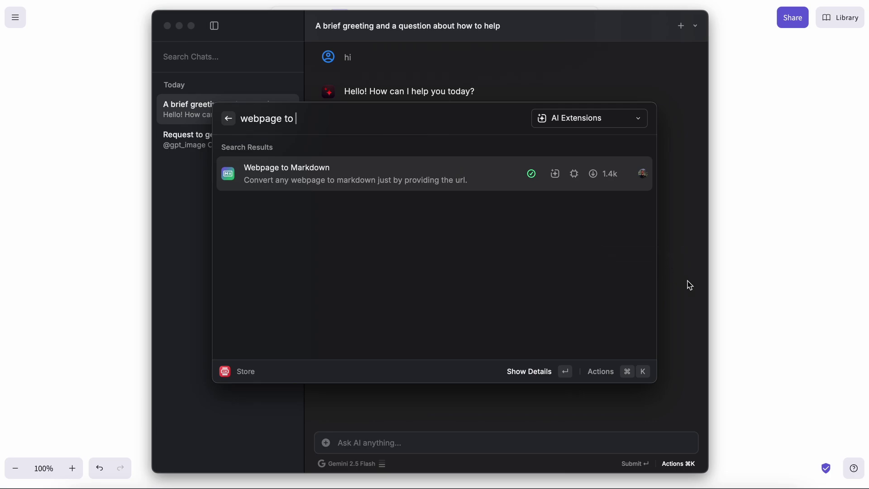
pyautogui.press('BackSpace')
pyautogui.press('BackSpace')
pyautogui.press('BackSpace')
pyautogui.press('BackSpace')
pyautogui.press('BackSpace')
pyautogui.press('BackSpace')
pyautogui.press('BackSpace')
pyautogui.press('BackSpace')
pyautogui.press('BackSpace')
pyautogui.press('BackSpace')
pyautogui.press('BackSpace')
pyautogui.press('BackSpace')
pyautogui.press('BackSpace')
pyautogui.press('Escape')
pyautogui.write('@web')
pyautogui.press('Down')
pyautogui.press('Return')
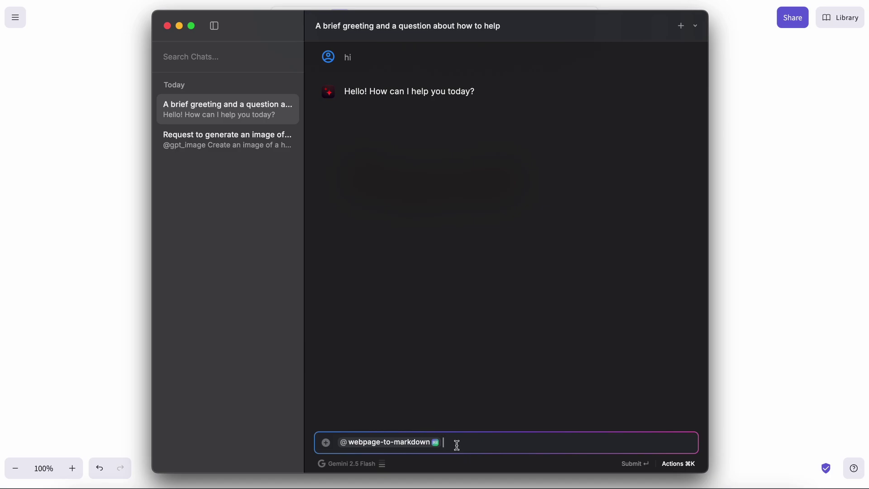
pyautogui.press('BackSpace')
pyautogui.press('BackSpace')
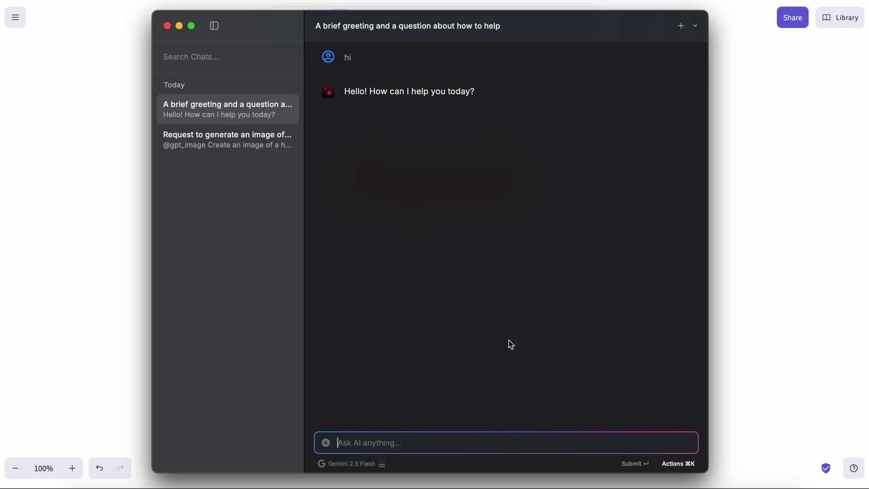
# Step: Close the chat and start a Quick AI prompt that mentions the webpage-to-markdown extension
pyautogui.press('Escape')
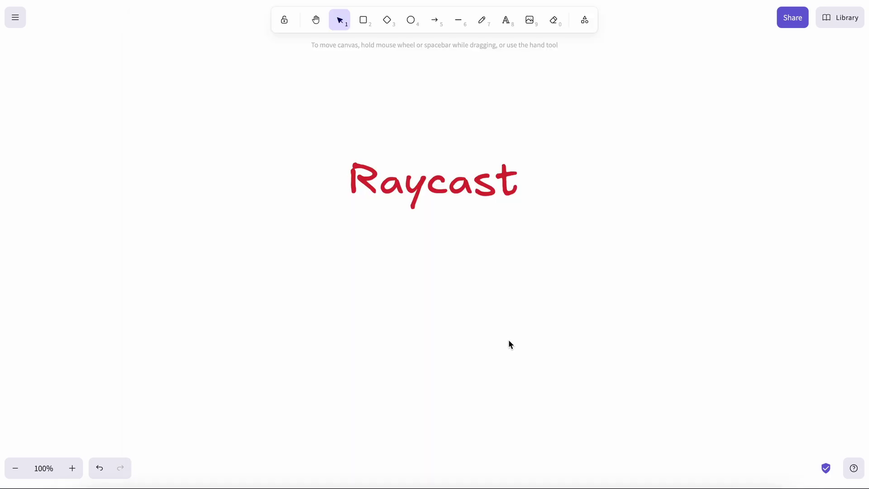
pyautogui.hotkey('alt', 'space')
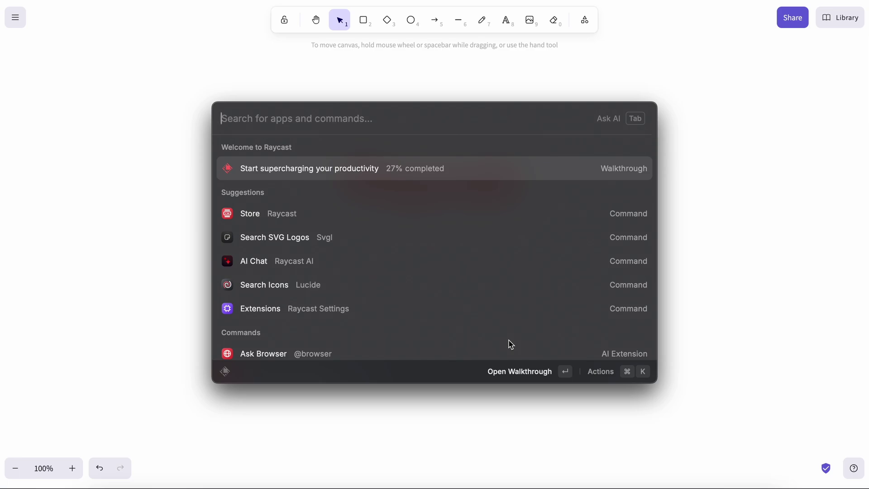
pyautogui.press('Tab')
pyautogui.write('@')
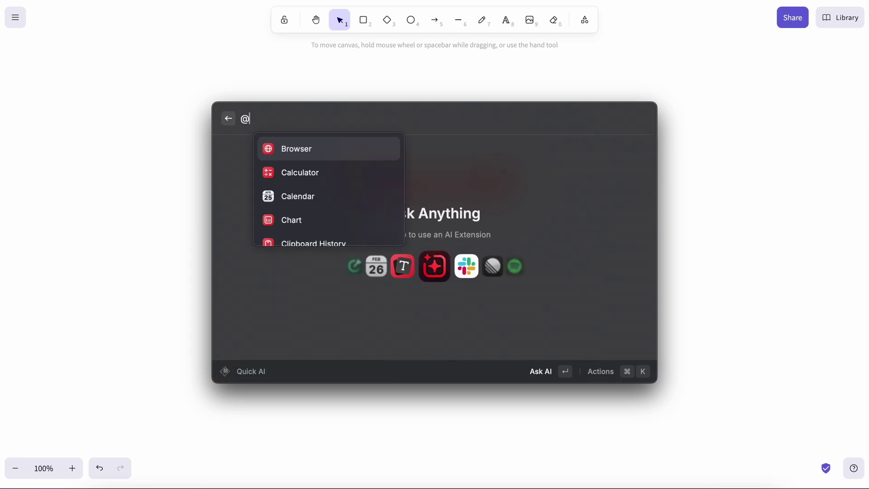
pyautogui.write('web')
pyautogui.press('Down')
pyautogui.press('Return')
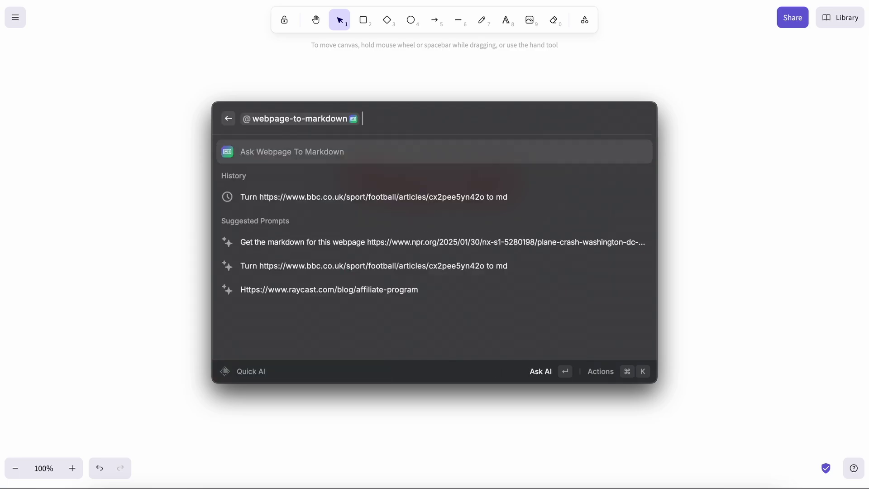
# Step: Fill in the recent webpage-to-markdown prompt for the BBC football article and clear the whole Quick AI prompt
pyautogui.press('Down')
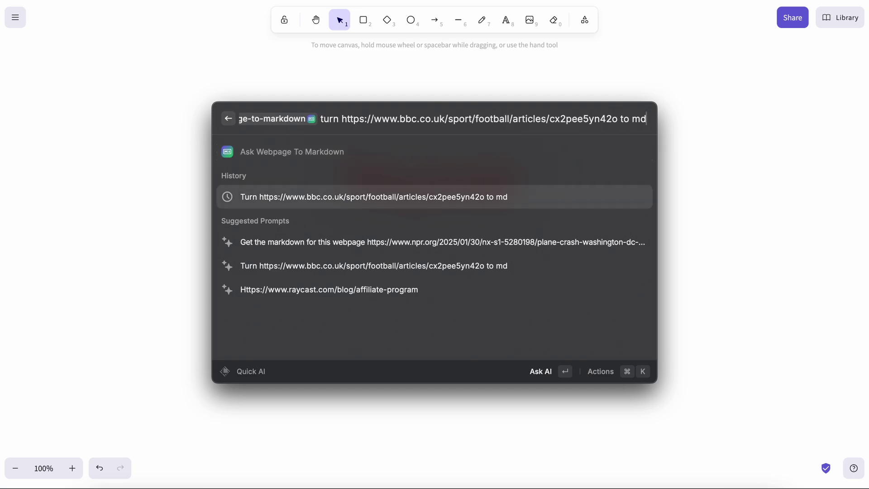
pyautogui.press('BackSpace')
pyautogui.press('BackSpace')
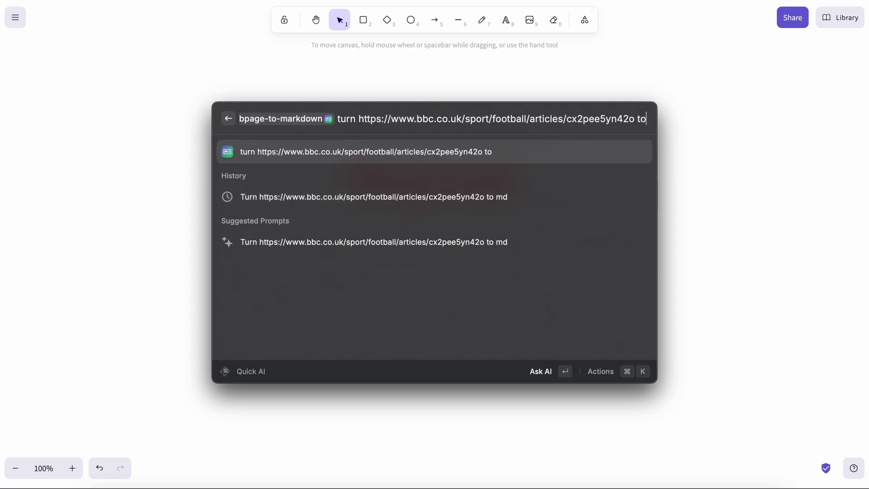
pyautogui.press('BackSpace')
pyautogui.press('BackSpace')
pyautogui.press('BackSpace')
pyautogui.press('BackSpace')
pyautogui.press('BackSpace')
pyautogui.press('BackSpace')
pyautogui.press('BackSpace')
pyautogui.press('BackSpace')
pyautogui.press('BackSpace')
pyautogui.press('BackSpace')
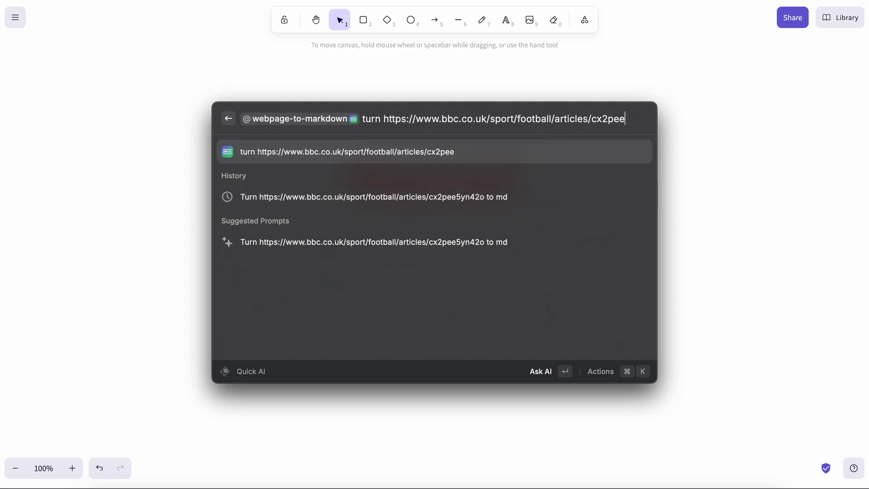
pyautogui.press('BackSpace')
pyautogui.press('BackSpace')
pyautogui.press('BackSpace')
pyautogui.press('BackSpace')
pyautogui.press('BackSpace')
pyautogui.press('BackSpace')
pyautogui.press('BackSpace')
pyautogui.press('BackSpace')
pyautogui.press('BackSpace')
pyautogui.press('BackSpace')
pyautogui.press('BackSpace')
pyautogui.press('BackSpace')
pyautogui.press('BackSpace')
pyautogui.press('BackSpace')
pyautogui.press('BackSpace')
pyautogui.press('BackSpace')
pyautogui.press('BackSpace')
pyautogui.press('BackSpace')
pyautogui.press('BackSpace')
pyautogui.press('BackSpace')
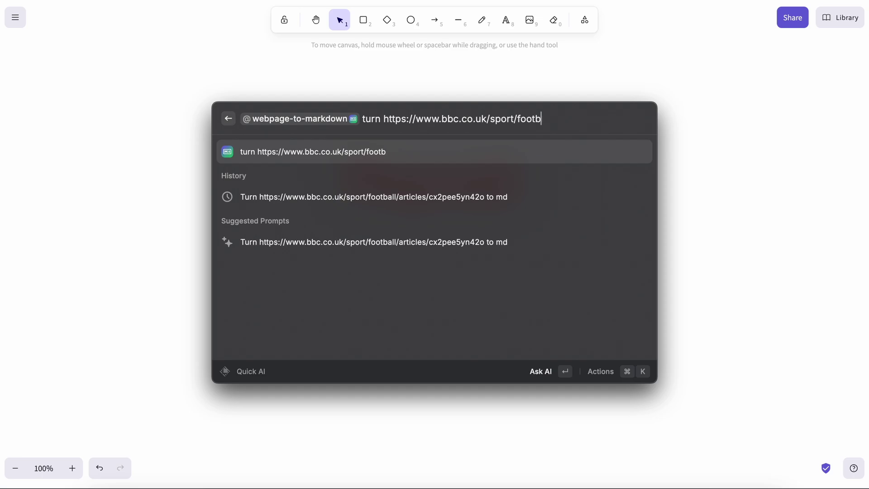
pyautogui.press('BackSpace')
pyautogui.press('BackSpace')
pyautogui.press('BackSpace')
pyautogui.press('BackSpace')
pyautogui.press('BackSpace')
pyautogui.press('BackSpace')
pyautogui.press('BackSpace')
pyautogui.press('BackSpace')
pyautogui.press('BackSpace')
pyautogui.press('BackSpace')
pyautogui.press('BackSpace')
pyautogui.press('BackSpace')
pyautogui.press('BackSpace')
pyautogui.press('BackSpace')
pyautogui.press('BackSpace')
pyautogui.press('BackSpace')
pyautogui.press('BackSpace')
pyautogui.press('BackSpace')
pyautogui.press('BackSpace')
pyautogui.press('BackSpace')
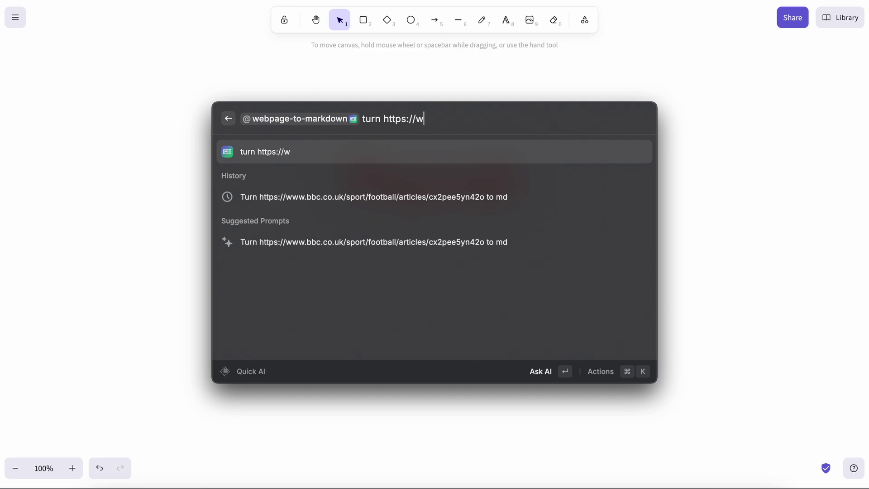
pyautogui.press('BackSpace')
pyautogui.press('BackSpace')
pyautogui.press('BackSpace')
pyautogui.press('BackSpace')
pyautogui.press('BackSpace')
pyautogui.press('BackSpace')
pyautogui.press('BackSpace')
pyautogui.press('BackSpace')
pyautogui.press('BackSpace')
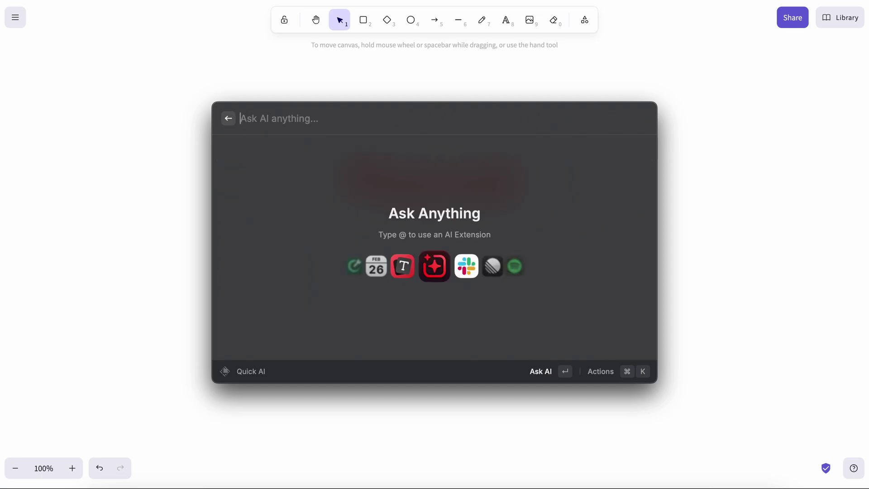
# Step: Mention the Web AI extension in the Quick AI prompt
pyautogui.write('@')
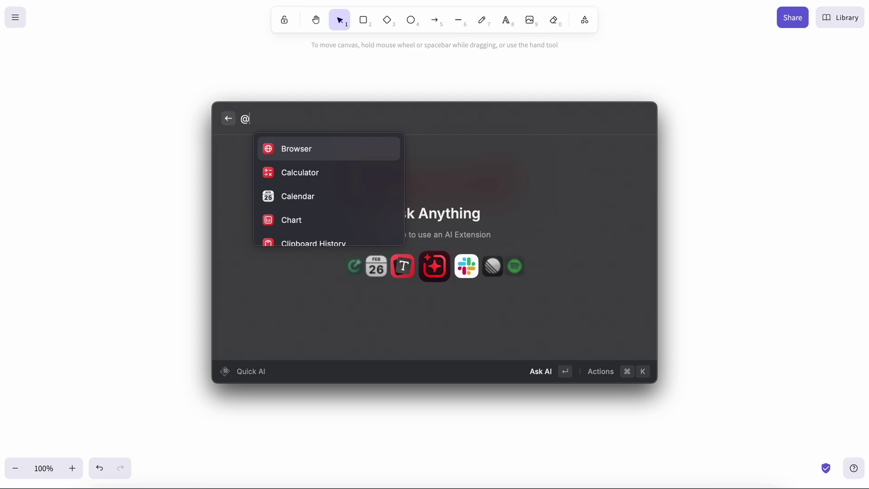
pyautogui.press('Down')
pyautogui.press('Down')
pyautogui.press('Down')
pyautogui.press('Down')
pyautogui.press('Down')
pyautogui.press('Down')
pyautogui.press('Down')
pyautogui.press('Down')
pyautogui.press('Down')
pyautogui.press('Down')
pyautogui.press('Down')
pyautogui.press('Down')
pyautogui.press('Down')
pyautogui.press('Down')
pyautogui.press('Down')
pyautogui.press('Down')
pyautogui.press('Down')
pyautogui.press('Down')
pyautogui.press('Down')
pyautogui.press('Return')
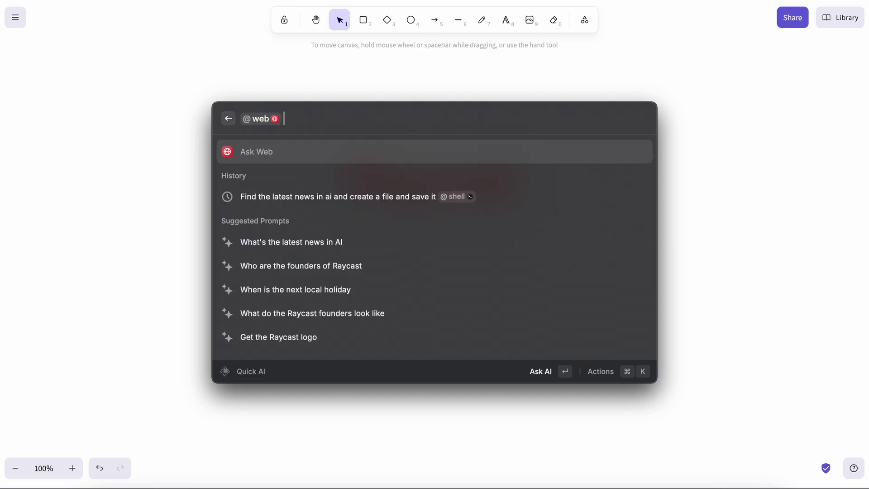
# Step: Run the recent Web prompt "Find the latest news in ai and create a file and save it" with the shell extension
pyautogui.press('Down')
pyautogui.press('Down')
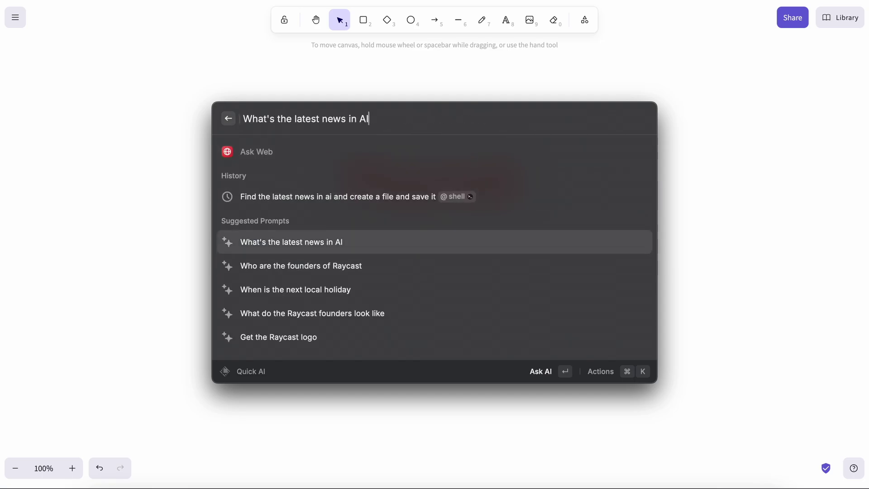
pyautogui.press('Up')
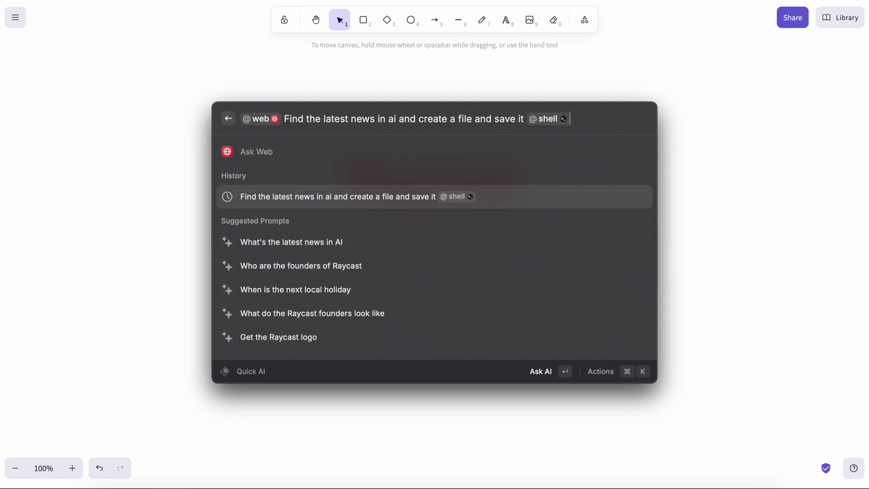
pyautogui.press('Return')
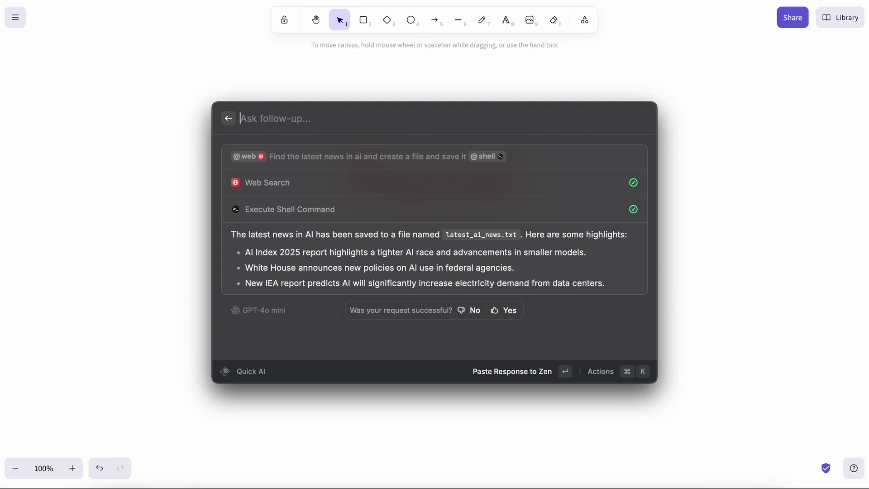
# Step: Leave the Quick AI answer and open the Create AI Chat Preset command by searching for "chat p"
pyautogui.press('Escape')
pyautogui.write('chat p')
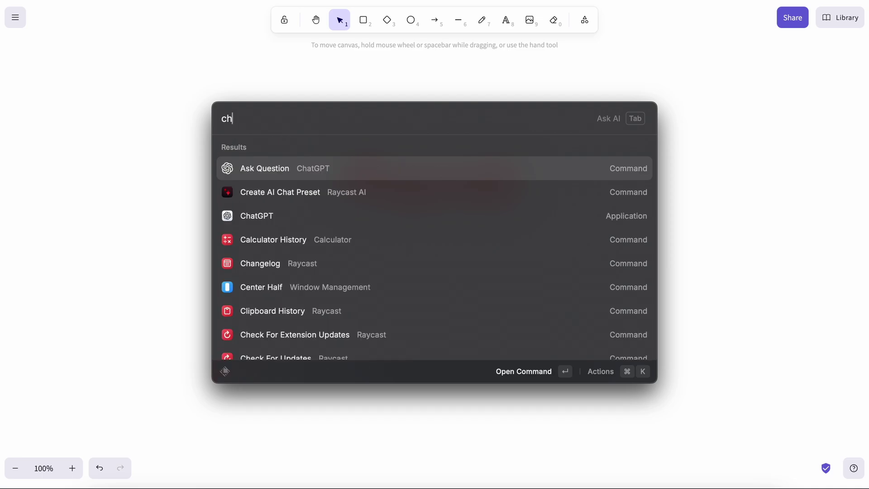
pyautogui.press('Return')
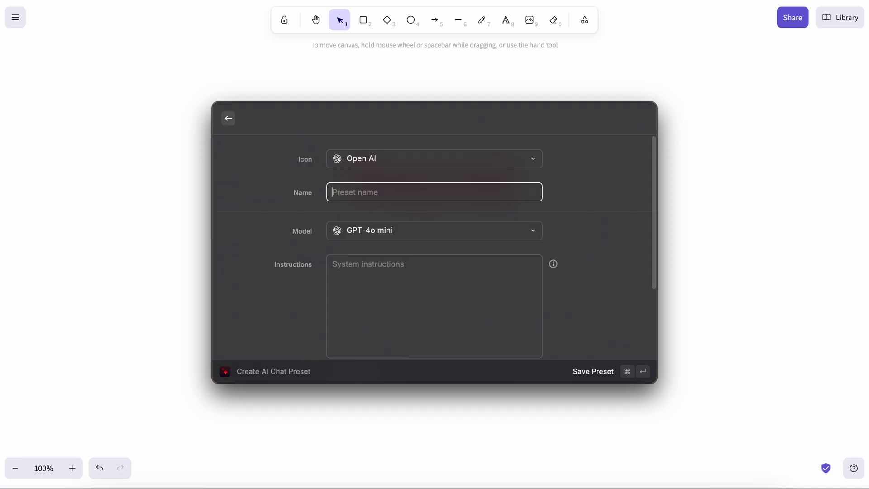
# Step: Look through the new preset's icon choices and its model list without changing either
pyautogui.click(514, 161)
pyautogui.scroll(-10, 504, 264)
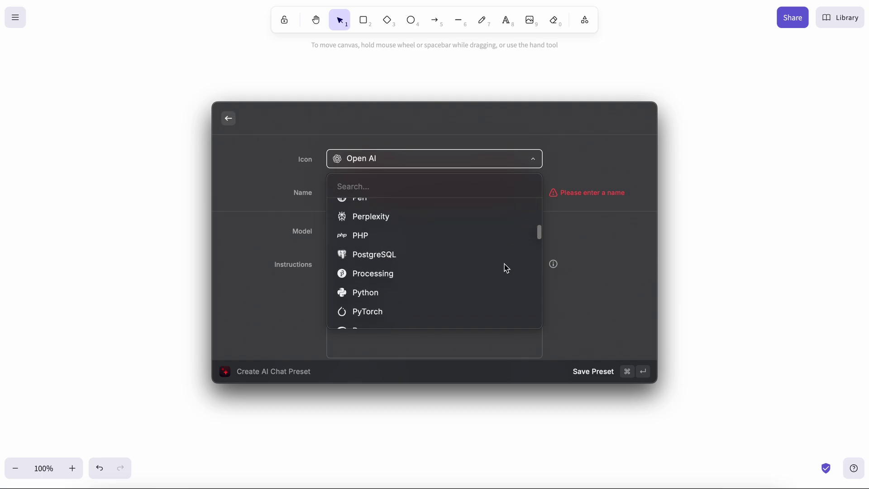
pyautogui.scroll(-20, 504, 265)
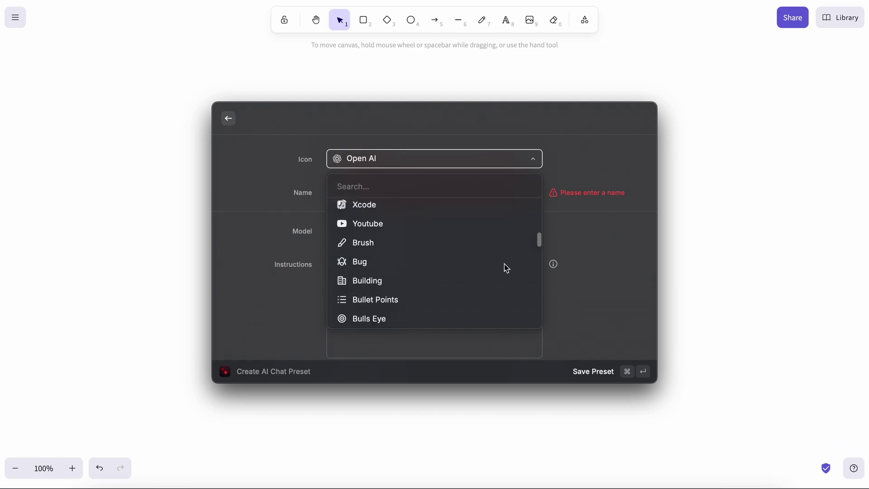
pyautogui.click(603, 154)
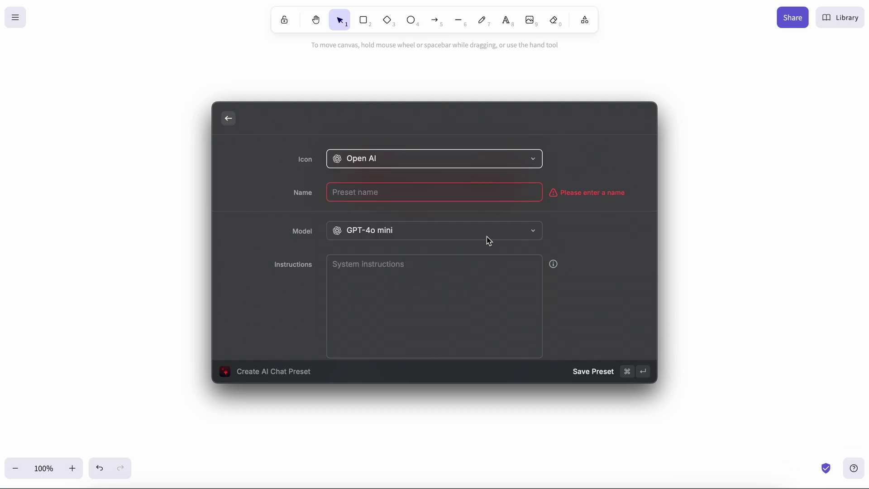
pyautogui.click(491, 236)
pyautogui.click(488, 240)
# Step: Name the AI chat preset "Meeting Assistant"
pyautogui.click(470, 200)
pyautogui.write('Meeting A')
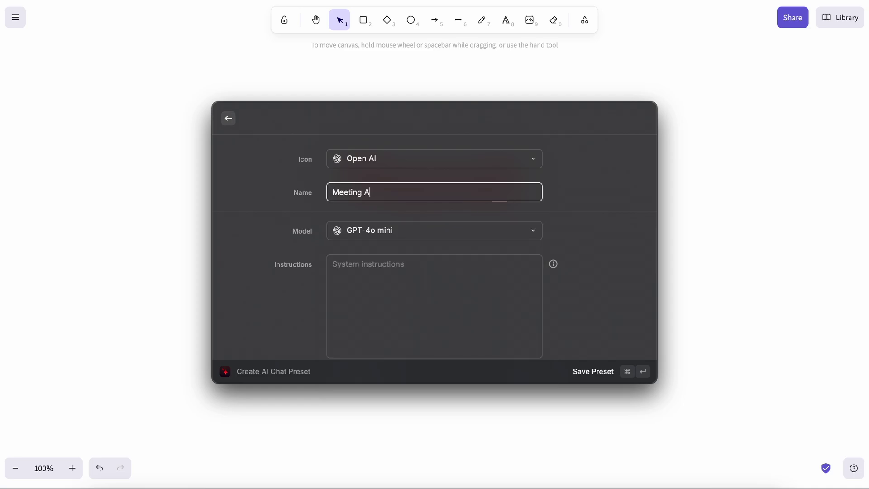
pyautogui.write('ssistant')
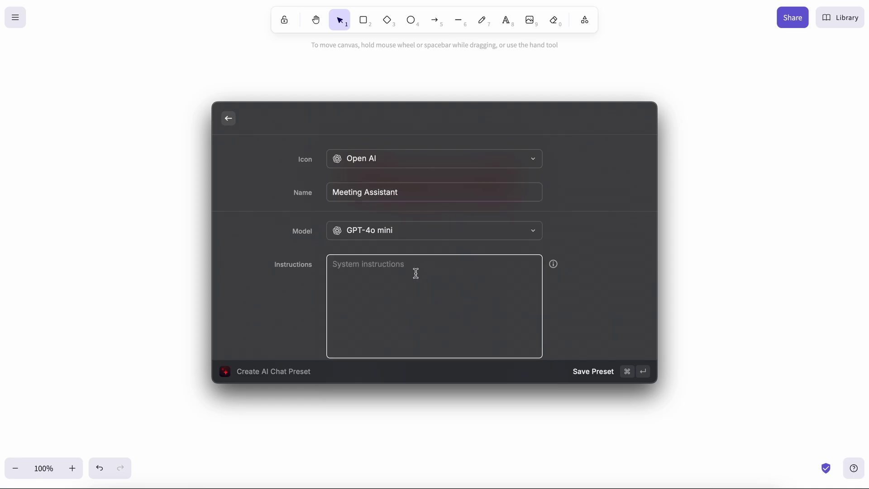
# Step: Enter the preset's system instructions as "You're an ai assistant that can create meetings in my calendat"
pyautogui.click(416, 273)
pyautogui.scroll(-1, 415, 273)
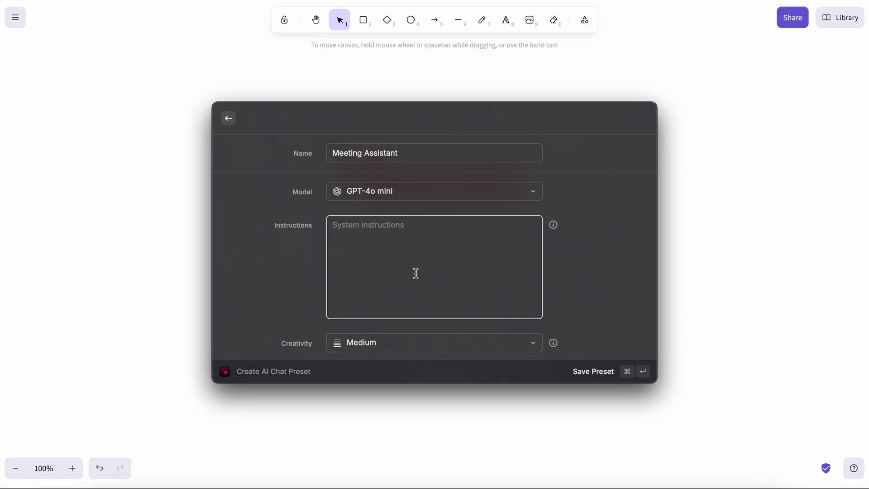
pyautogui.write("You're an ai assistant that can cr")
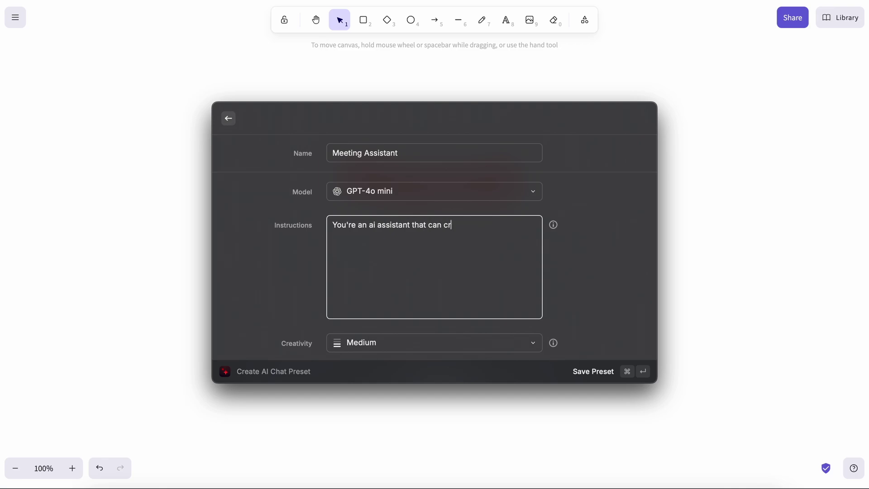
pyautogui.write('eate meetings in my calendat')
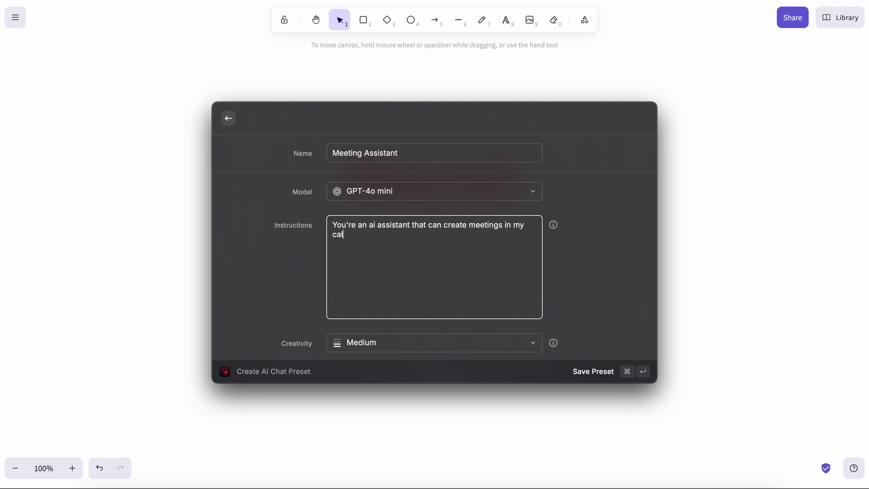
# Step: Look over the preset's creativity levels and the list of AI extensions that can be added
pyautogui.click(388, 351)
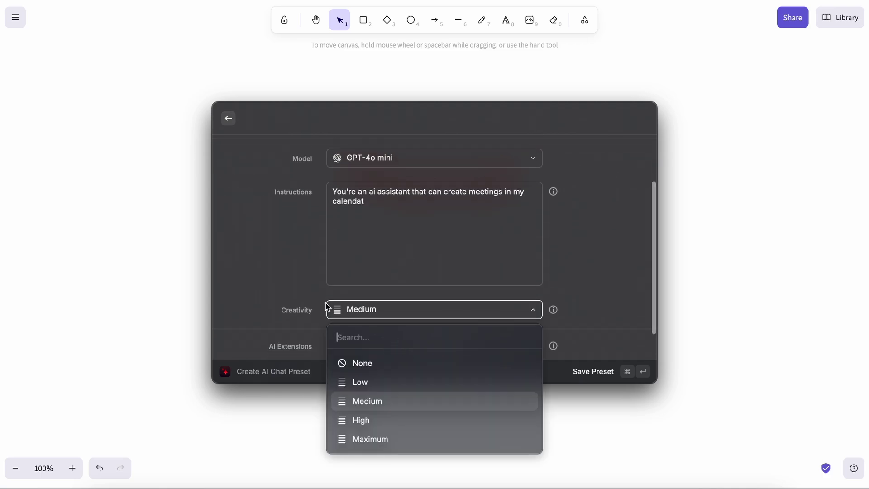
pyautogui.click(294, 297)
pyautogui.scroll(-1, 341, 345)
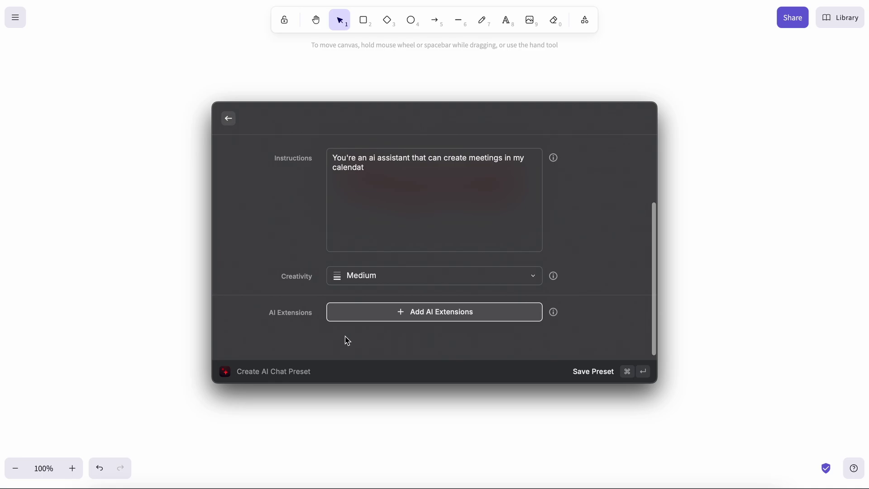
pyautogui.click(356, 319)
pyautogui.scroll(-10, 362, 368)
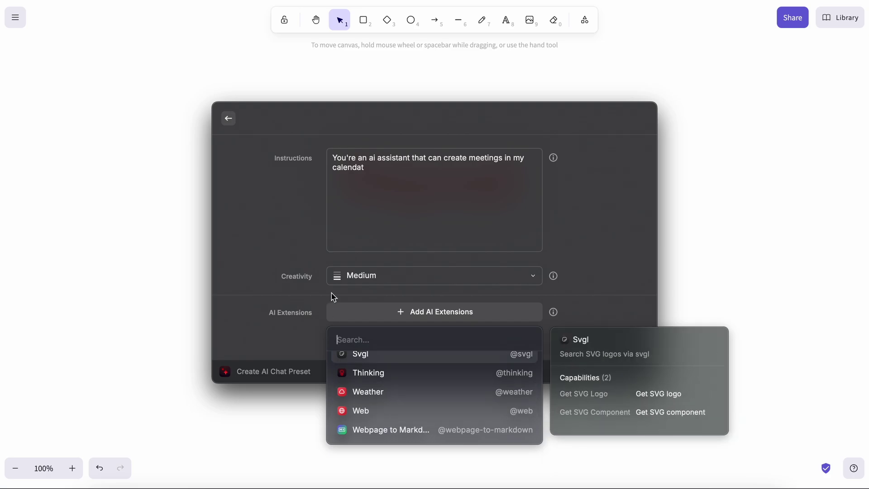
pyautogui.click(278, 208)
# Step: Leave the preset form without saving the preset and clear the command search
pyautogui.scroll(2, 336, 208)
pyautogui.scroll(2, 337, 208)
pyautogui.click(228, 118)
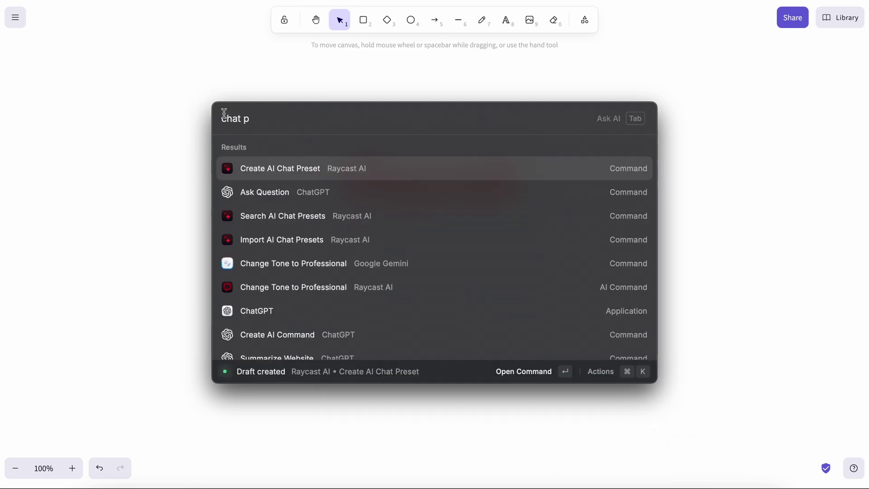
pyautogui.press('BackSpace')
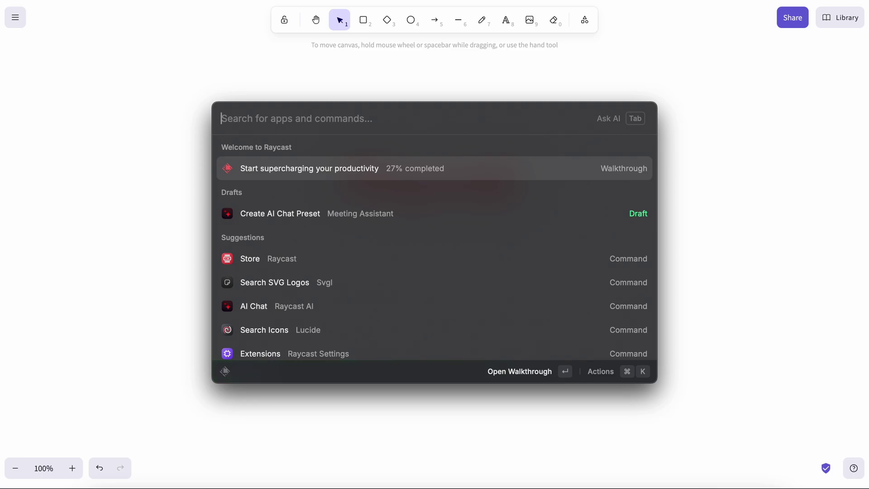
# Step: Open Google Gemini's AI Chat and ask it "which is bigger 9.9 or 9.11?"
pyautogui.write('gemini')
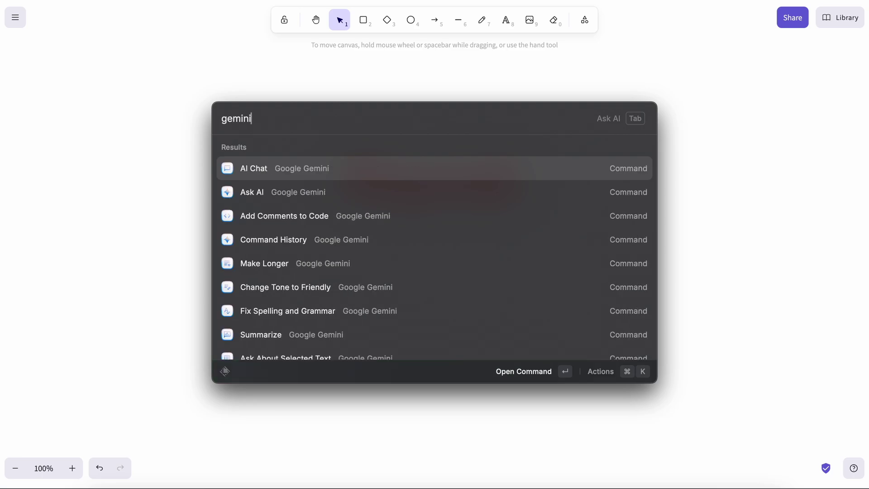
pyautogui.press('Return')
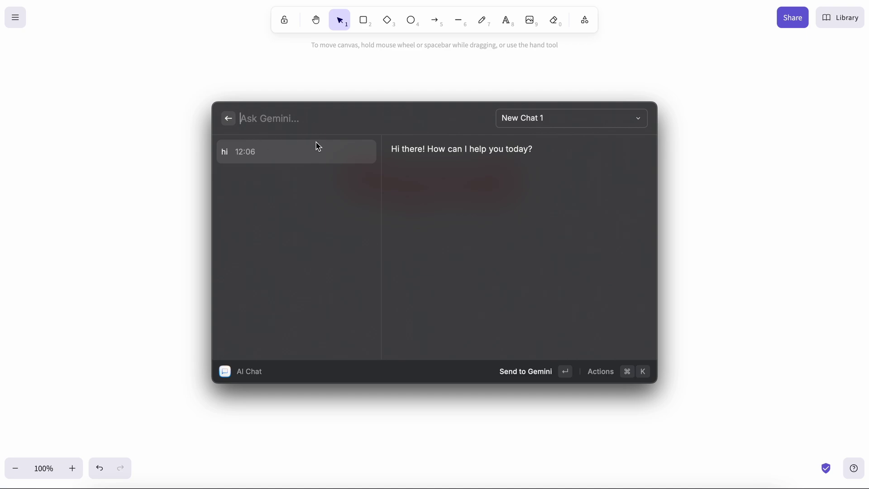
pyautogui.write('what')
pyautogui.press('BackSpace')
pyautogui.press('BackSpace')
pyautogui.write('ich is bigger ')
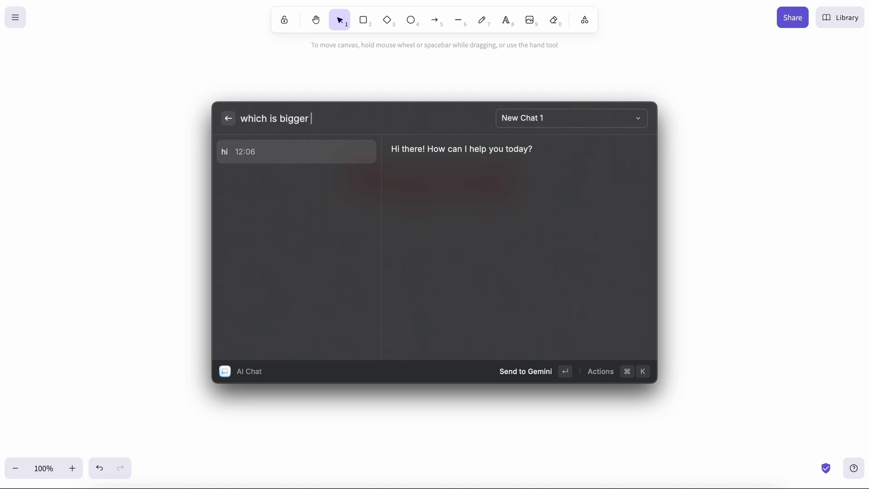
pyautogui.write('9.9 or 9.11?')
pyautogui.press('Return')
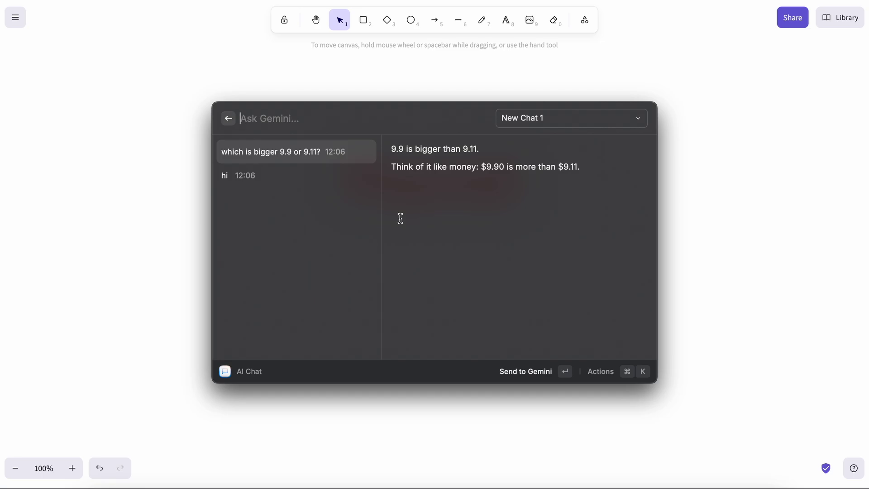
# Step: Leave the Gemini chat, search the commands for "chatgpt", and clear the search
pyautogui.click(228, 118)
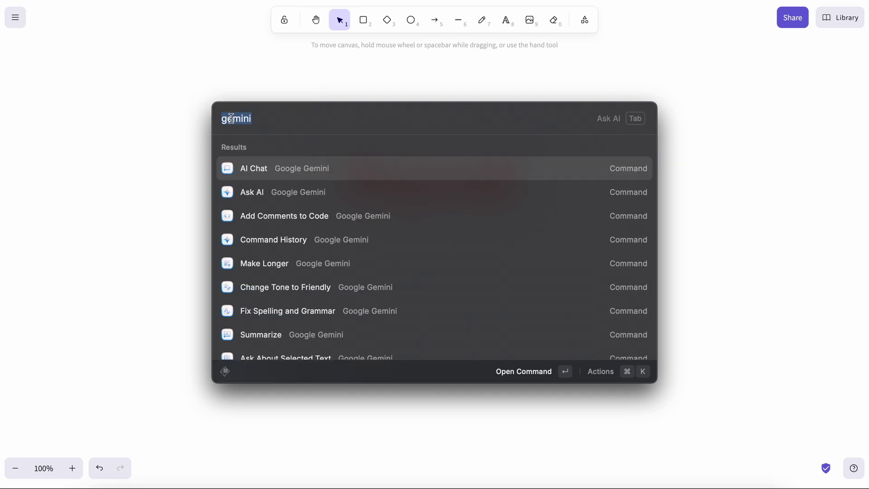
pyautogui.write('chatgpt')
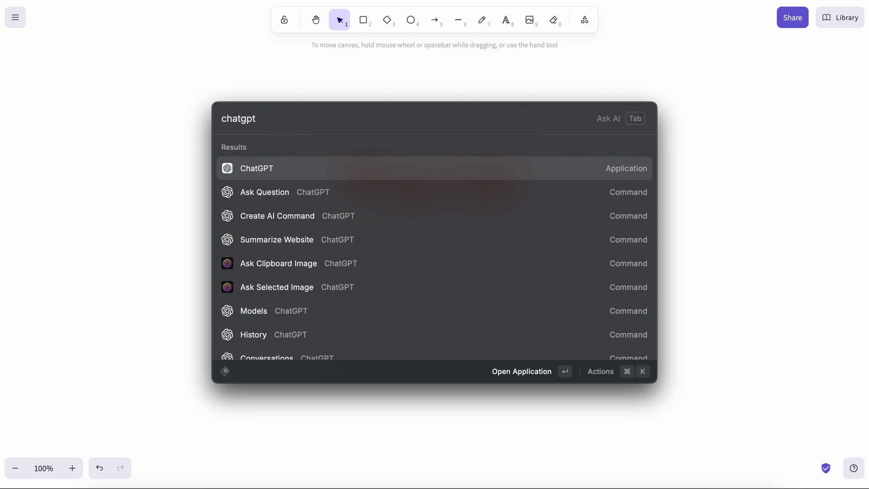
pyautogui.press('BackSpace')
pyautogui.press('BackSpace')
pyautogui.press('BackSpace')
pyautogui.press('BackSpace')
pyautogui.press('BackSpace')
pyautogui.press('BackSpace')
pyautogui.press('BackSpace')
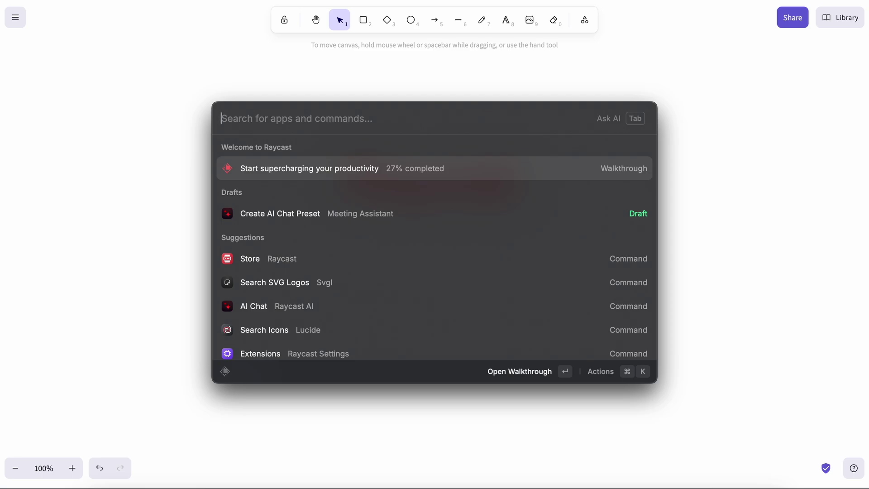
# Step: Reopen the Meeting Assistant preset draft to review its fields and return to the command list
pyautogui.press('Down')
pyautogui.press('Return')
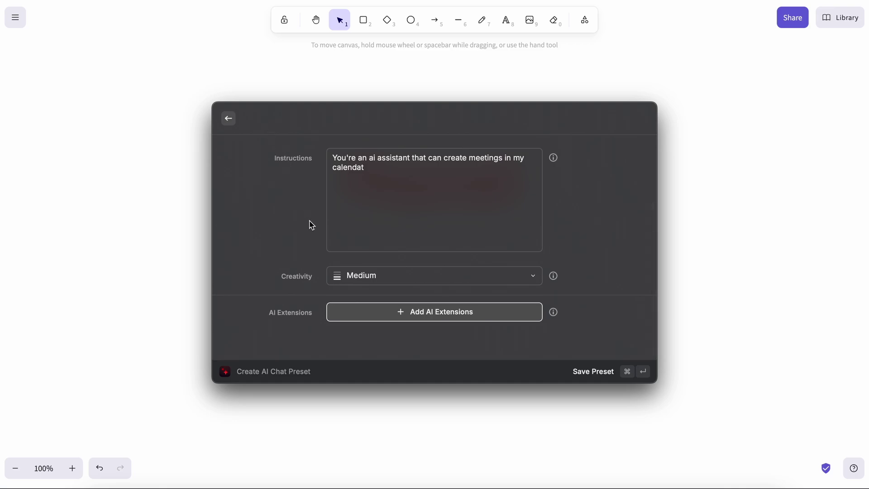
pyautogui.scroll(3, 312, 225)
pyautogui.click(228, 118)
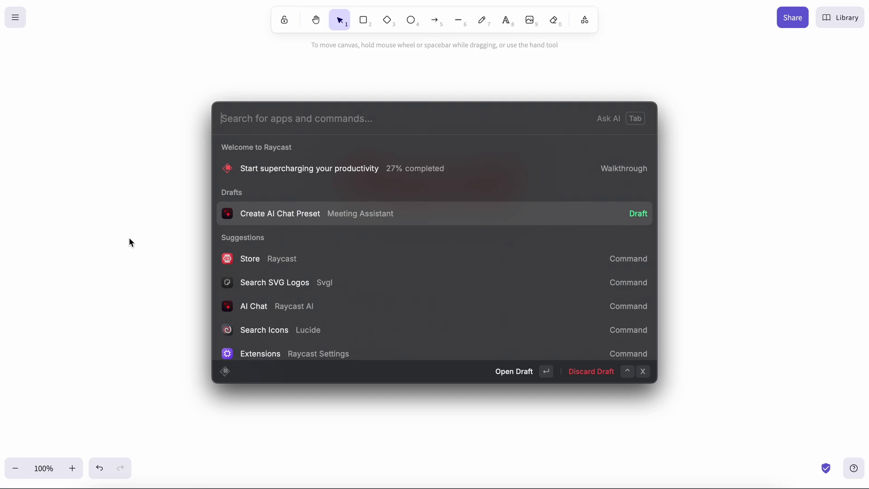
# Step: Open the Search SVG Logos command from the suggestions
pyautogui.press('Down')
pyautogui.press('Down')
pyautogui.press('Return')
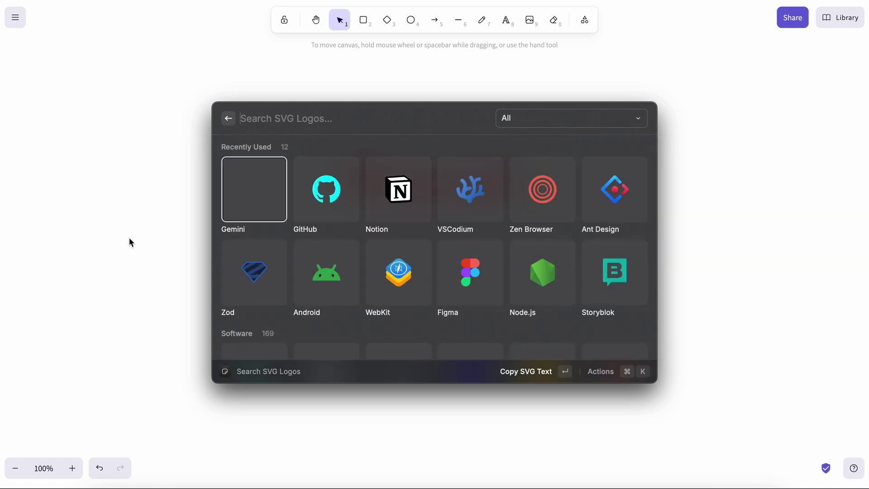
# Step: Browse the SVG logo grid down through the Software section
pyautogui.press('Down')
pyautogui.press('Down')
pyautogui.press('Down')
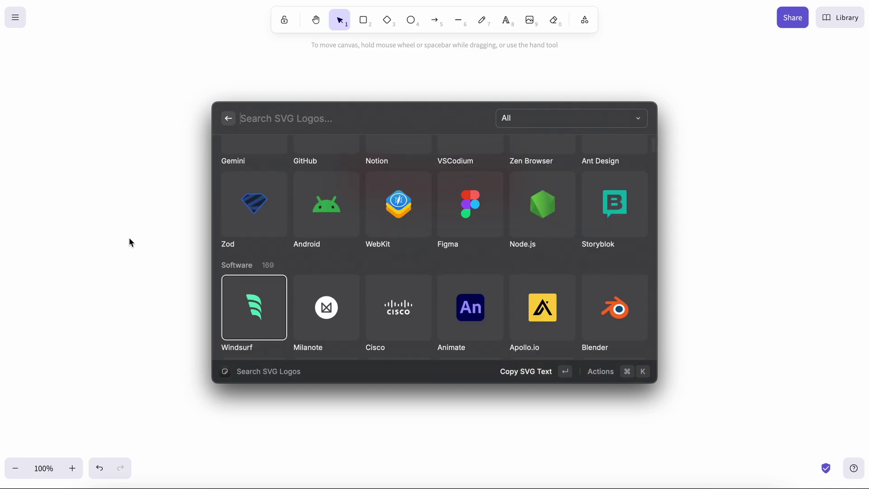
pyautogui.press('Down')
pyautogui.press('Down')
pyautogui.press('Down')
pyautogui.press('Down')
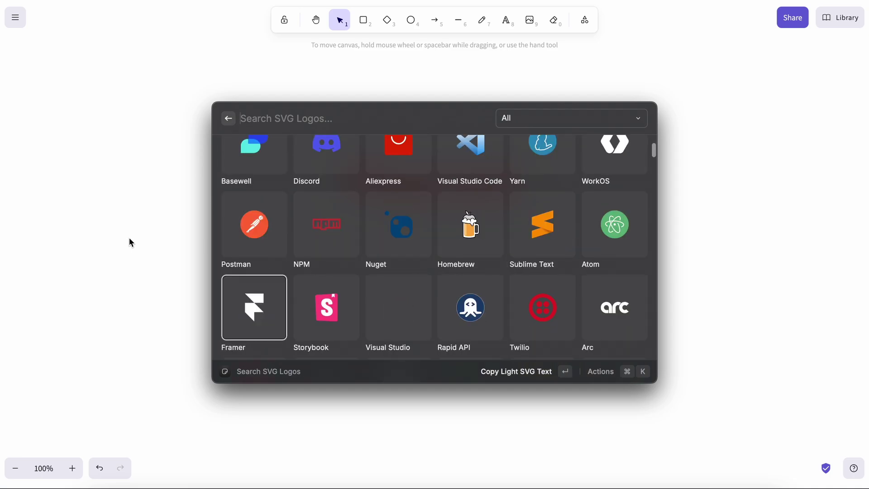
pyautogui.press('Down')
pyautogui.press('Down')
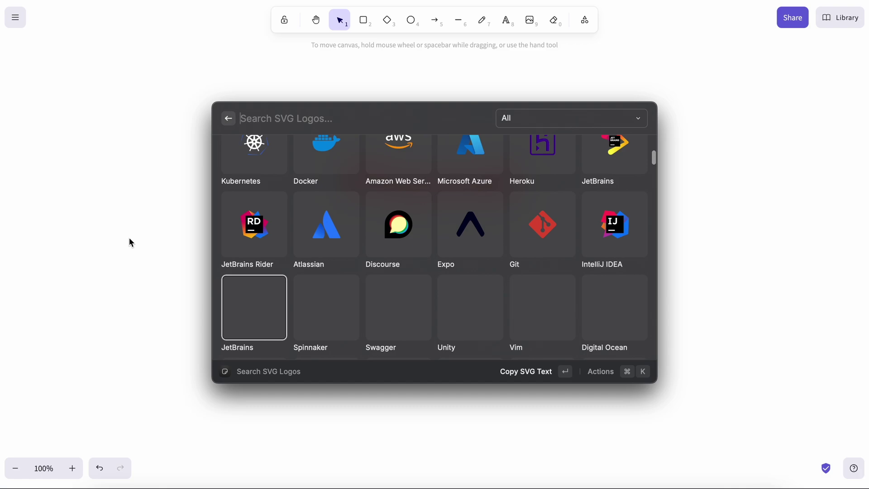